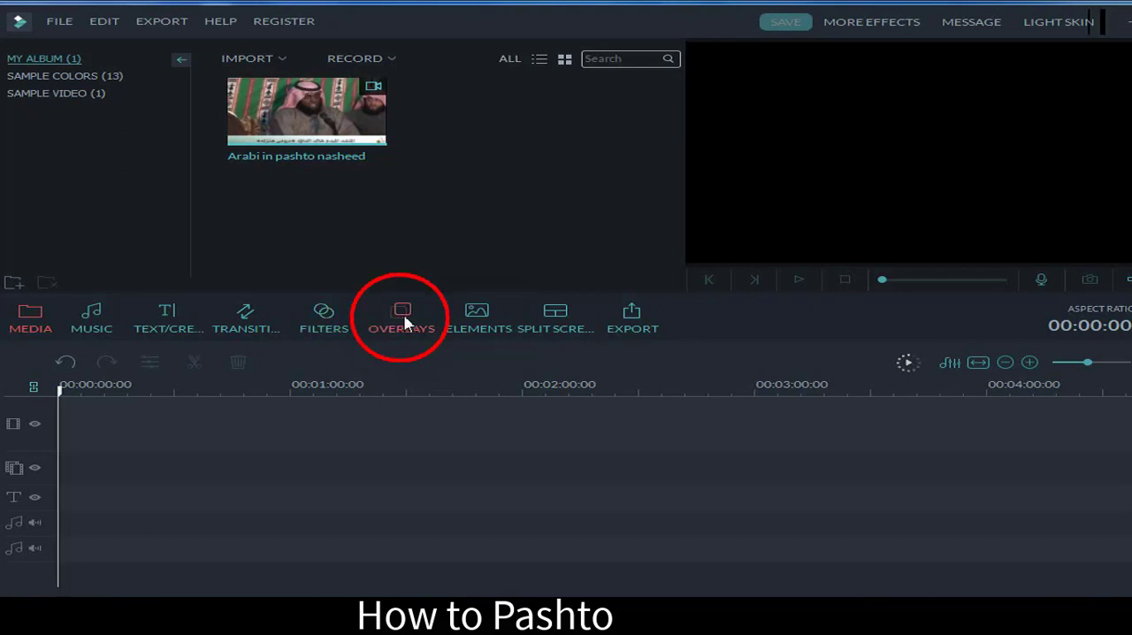
# Step: Browse the complete overlay collection, from the dirty film and viewfinder effects to the bokeh blurs
pyautogui.click(403, 323)
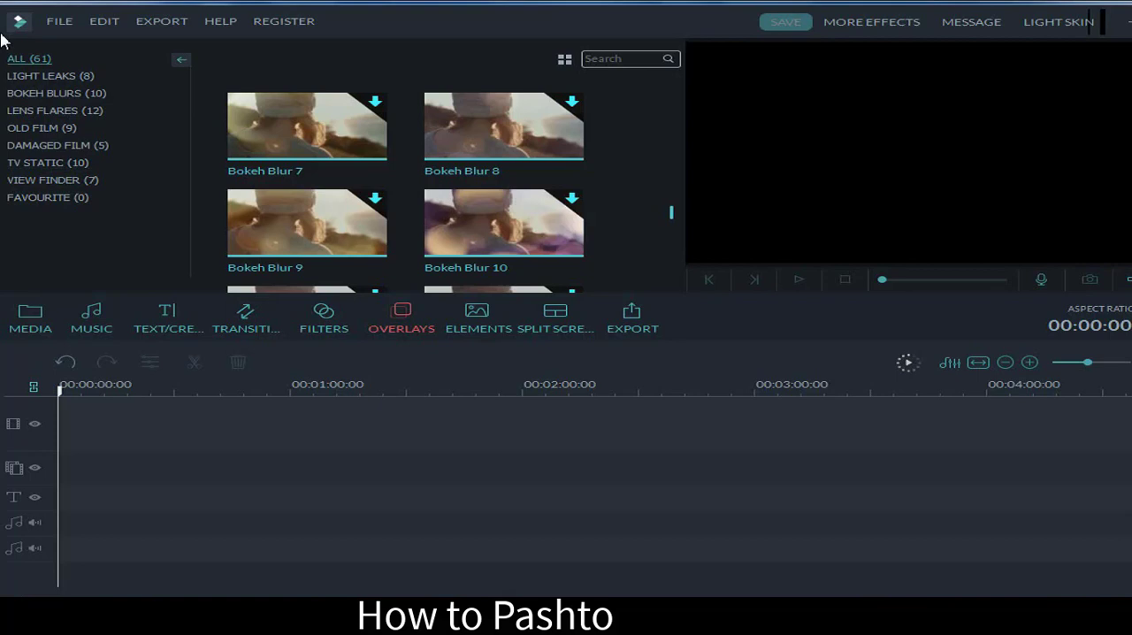
pyautogui.scroll(3, 677, 127)
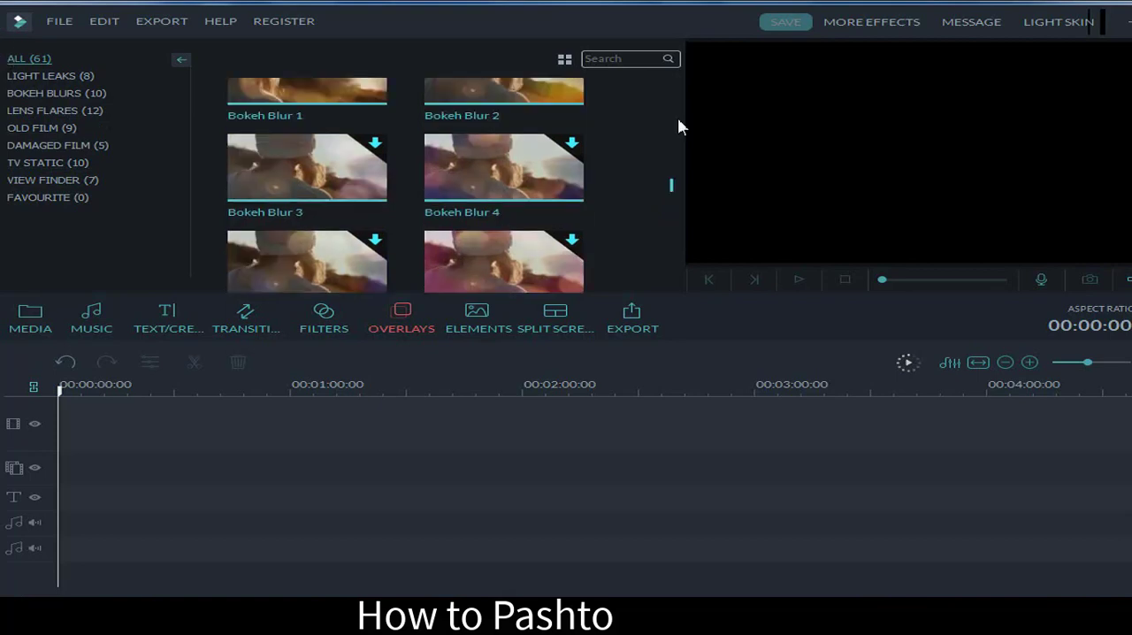
pyautogui.moveTo(679, 119); pyautogui.dragTo(678, 106)
pyautogui.scroll(3, 677, 108)
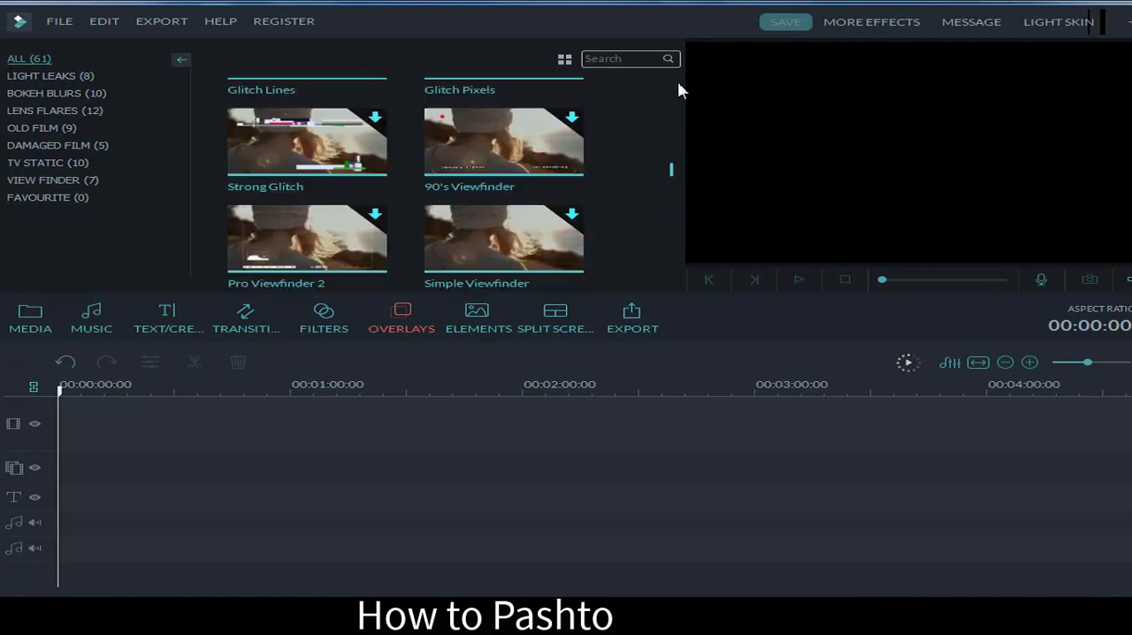
pyautogui.scroll(2, 679, 90)
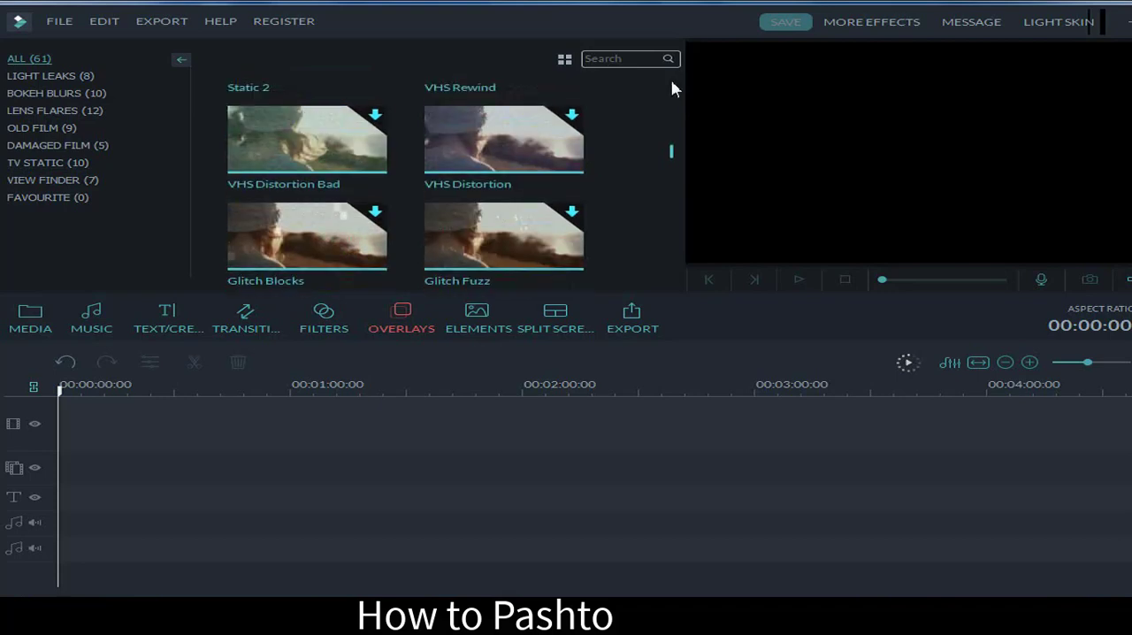
pyautogui.moveTo(670, 152); pyautogui.dragTo(668, 84)
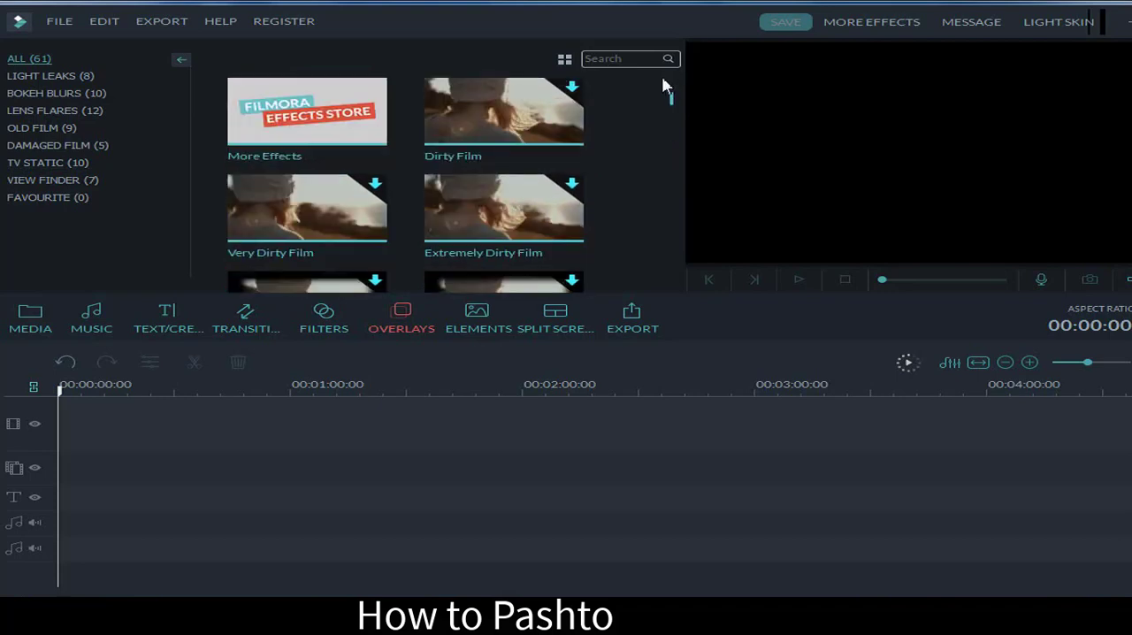
pyautogui.scroll(-2, 669, 94)
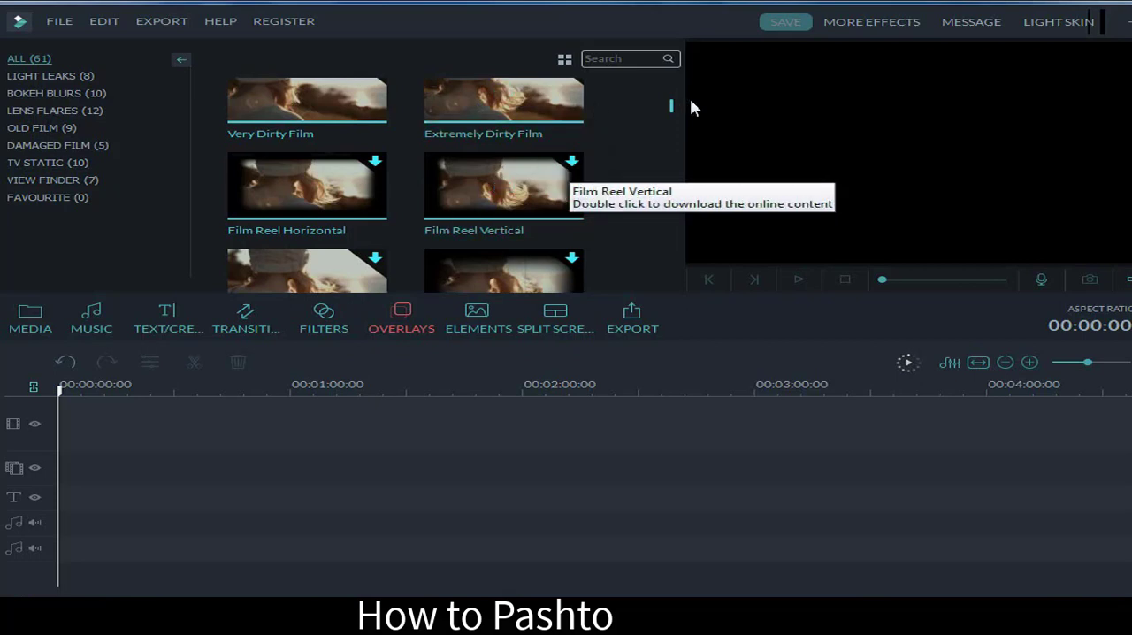
pyautogui.moveTo(670, 106); pyautogui.dragTo(687, 194)
pyautogui.scroll(-1, 663, 188)
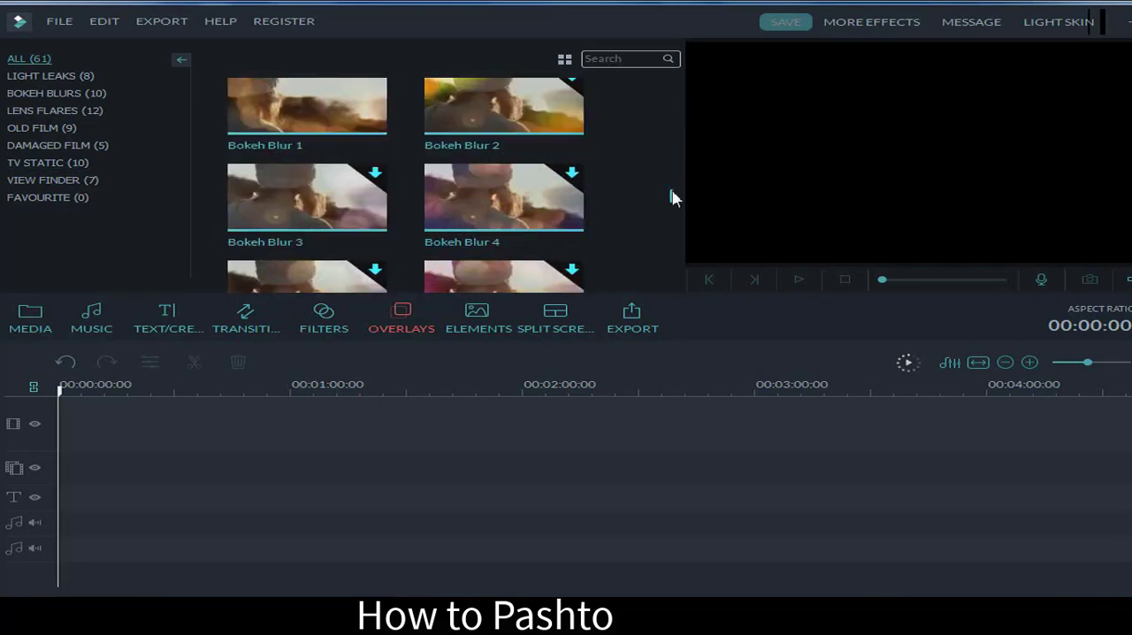
pyautogui.scroll(1, 673, 197)
pyautogui.moveTo(519, 208)
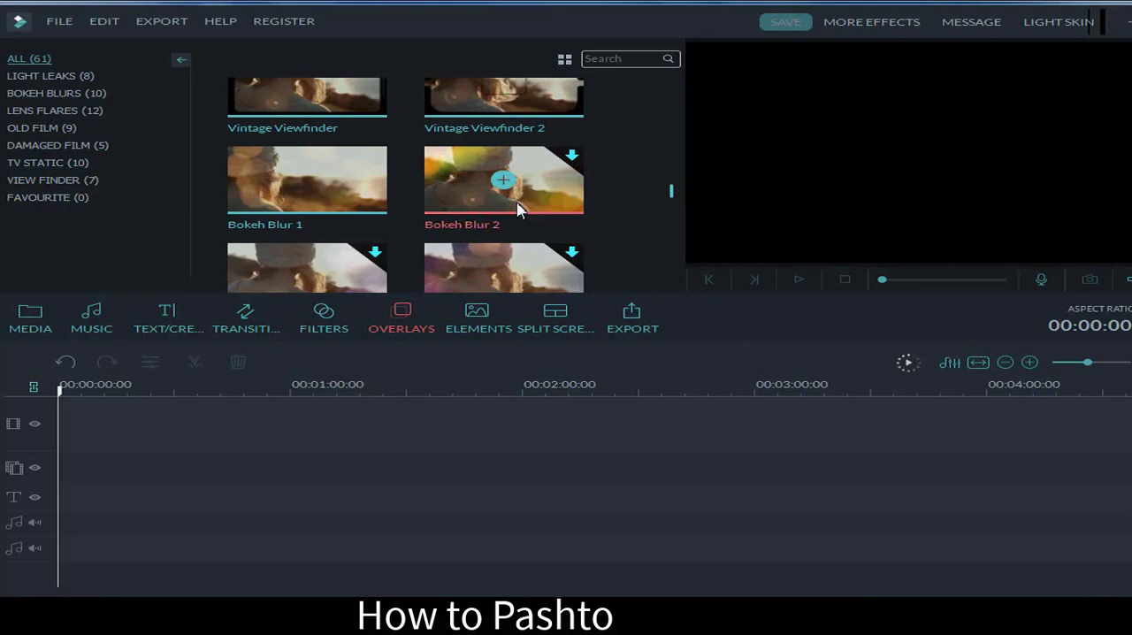
pyautogui.moveTo(351, 173)
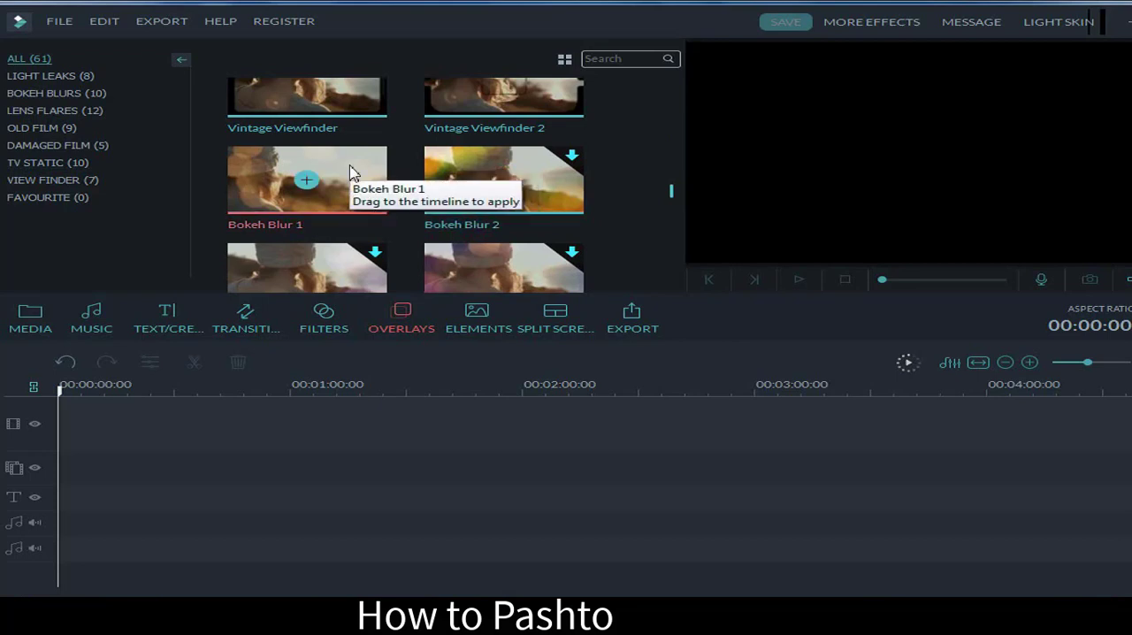
# Step: Place the imported clip "Arabi in pashto nasheed" at the start of the video track
pyautogui.click(34, 320)
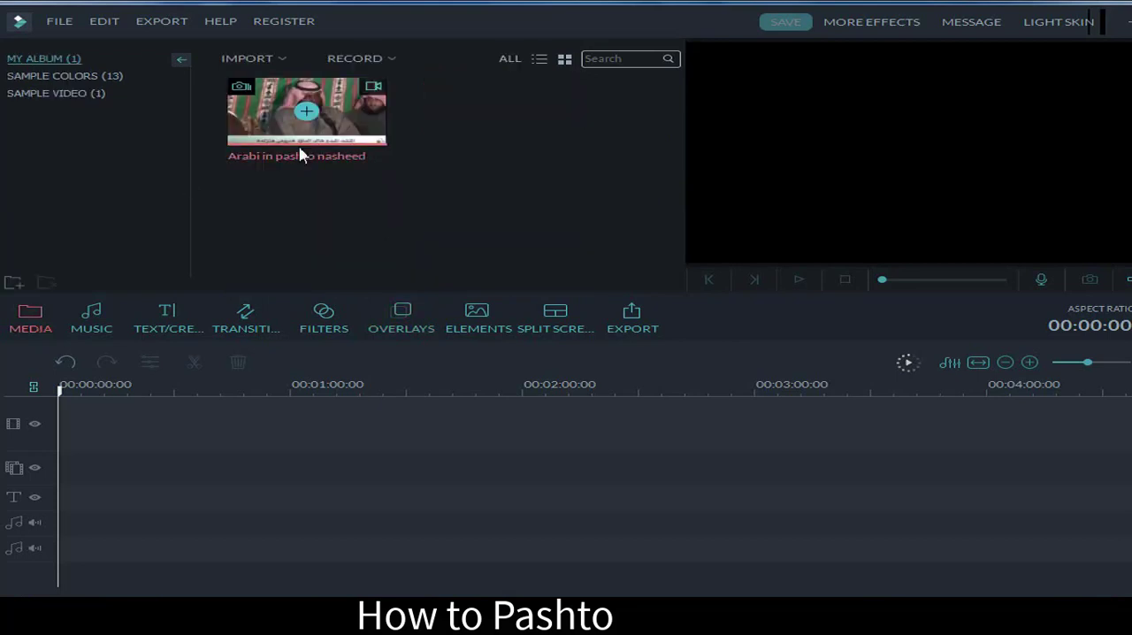
pyautogui.moveTo(298, 113); pyautogui.dragTo(98, 429)
pyautogui.click(13, 329)
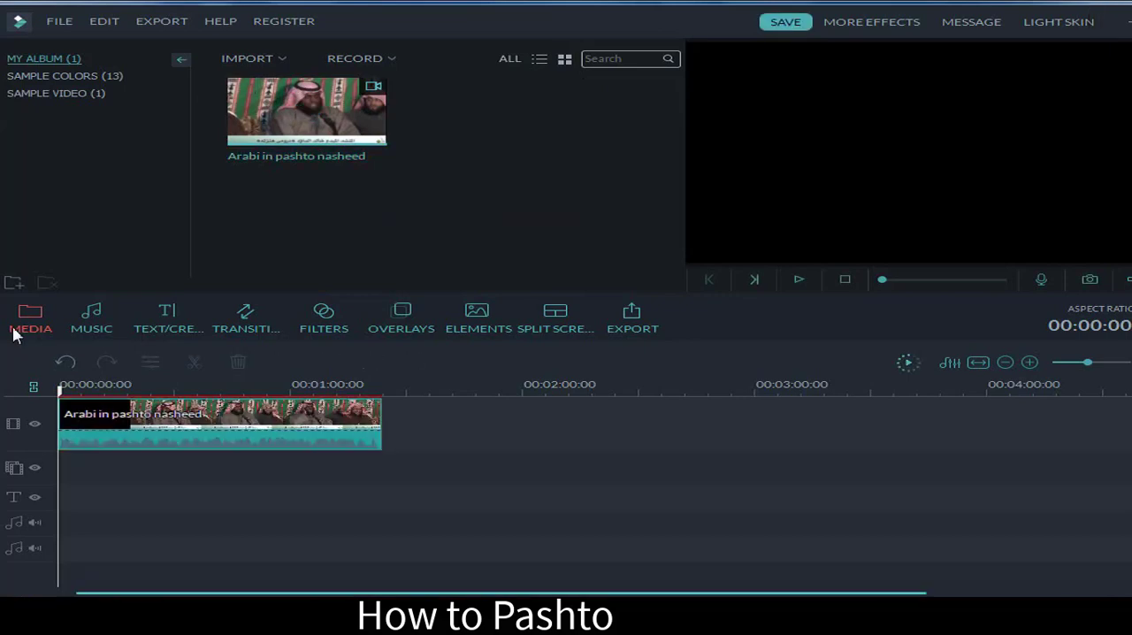
# Step: Add the Bokeh Blur 1 overlay at the start of the effects track beneath the clip and preview the first seconds
pyautogui.click(394, 324)
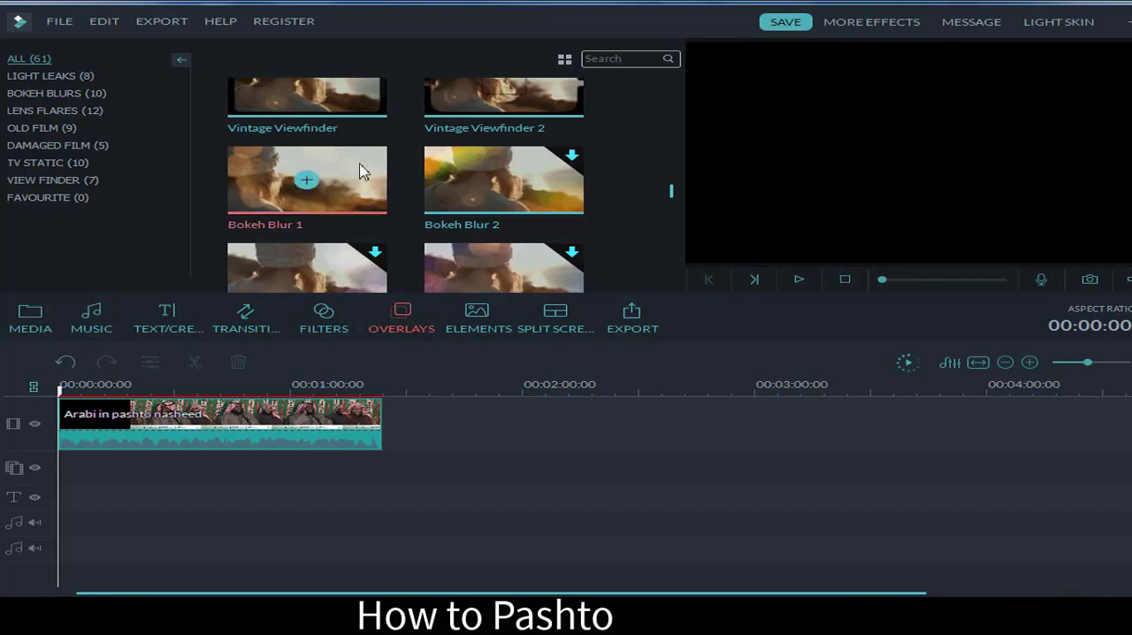
pyautogui.moveTo(352, 202); pyautogui.dragTo(62, 454)
pyautogui.press('space')
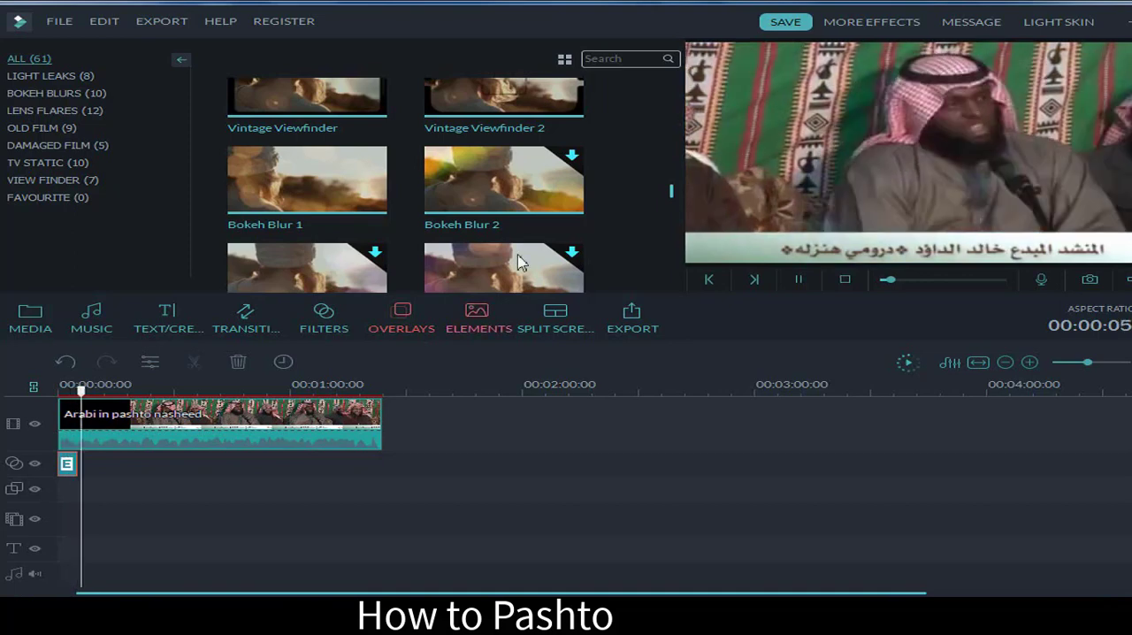
pyautogui.press('space')
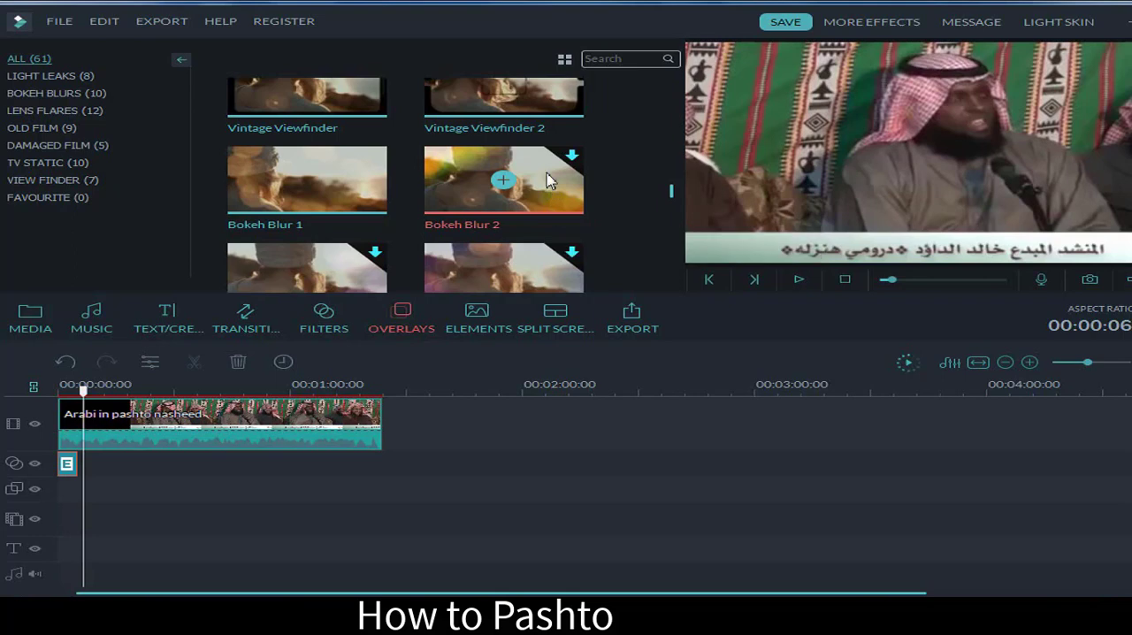
pyautogui.moveTo(548, 180); pyautogui.dragTo(85, 480)
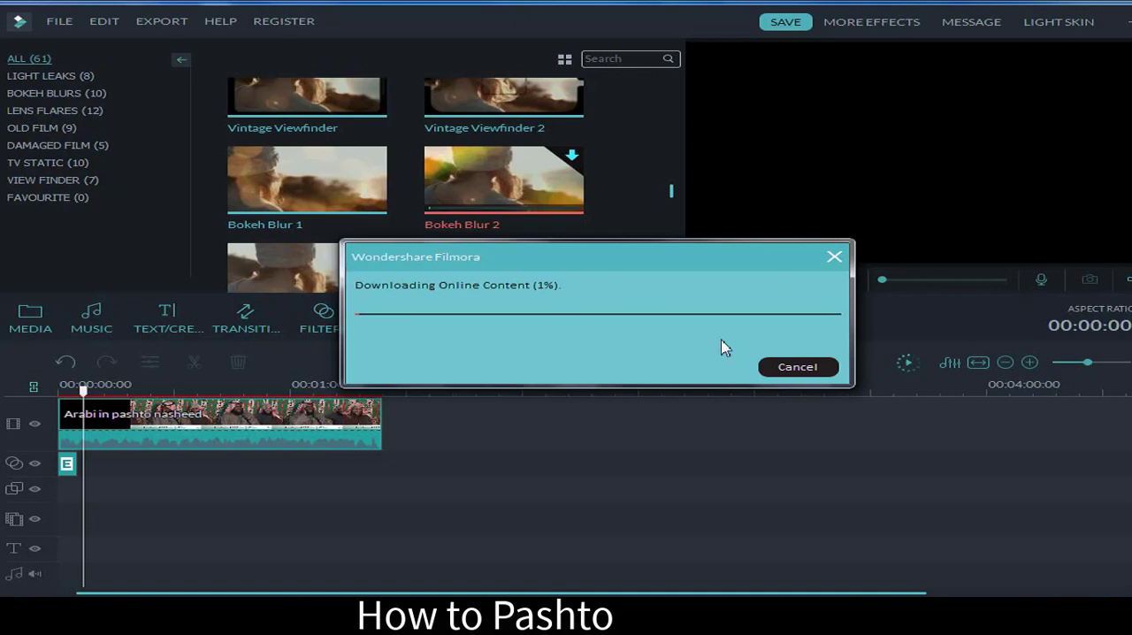
pyautogui.moveTo(583, 256); pyautogui.dragTo(495, 237)
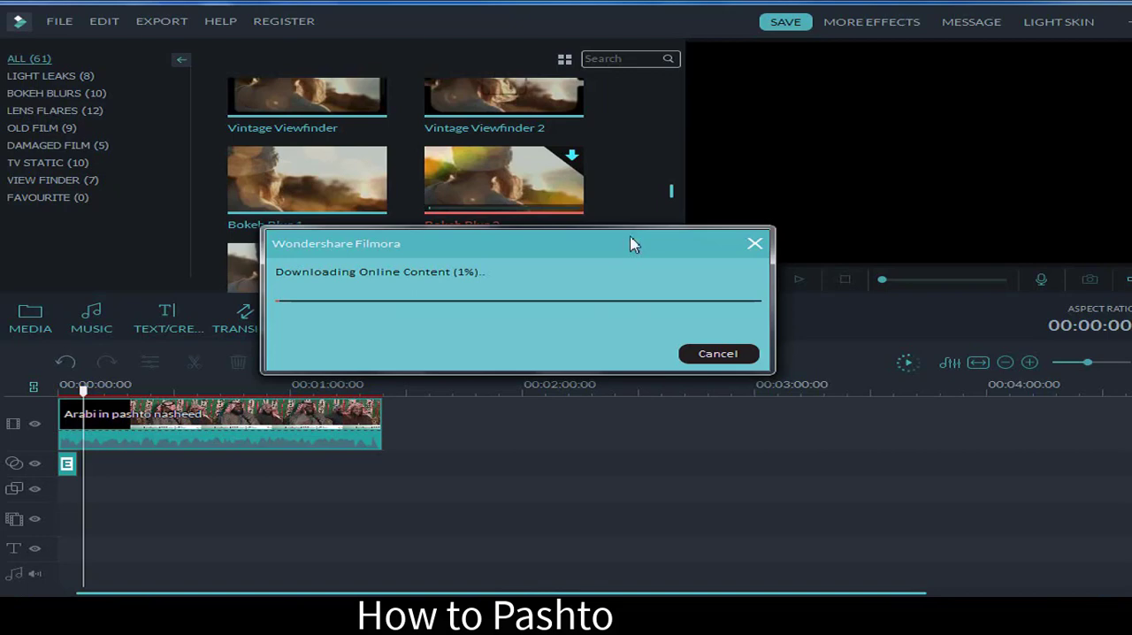
pyautogui.click(754, 245)
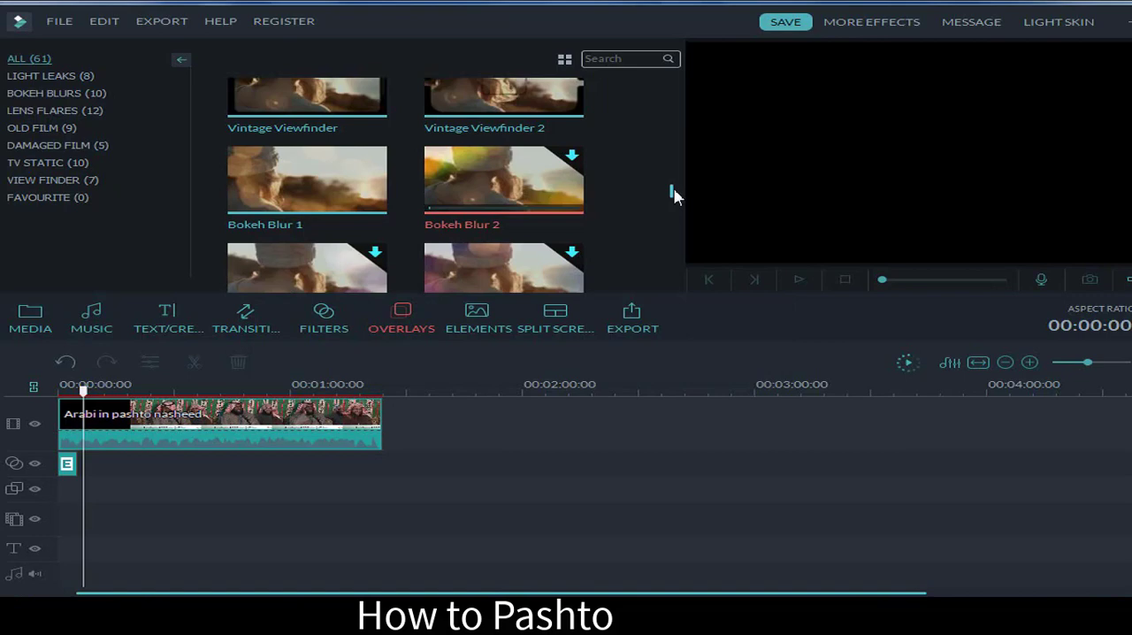
# Step: Look through the overlay categories, including View Finder, Lens Flares and Bokeh Blurs, and examine the available Light Leaks effects
pyautogui.moveTo(674, 189)
pyautogui.mouseDown()
pyautogui.moveTo(680, 212)
pyautogui.moveTo(681, 202)
pyautogui.mouseUp()
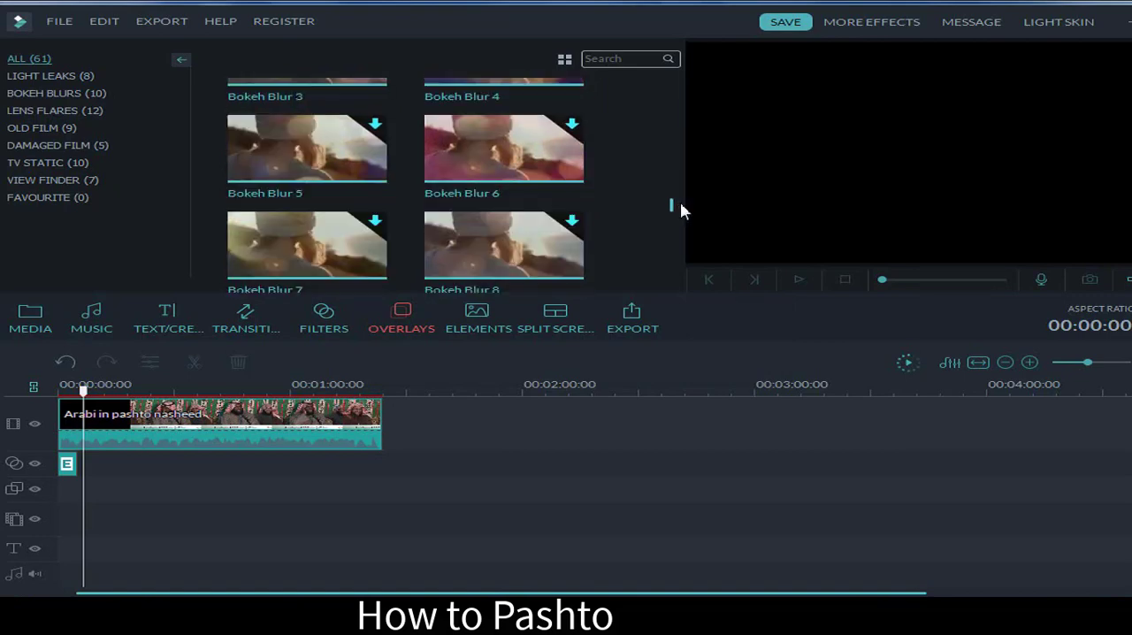
pyautogui.moveTo(680, 204); pyautogui.dragTo(691, 243)
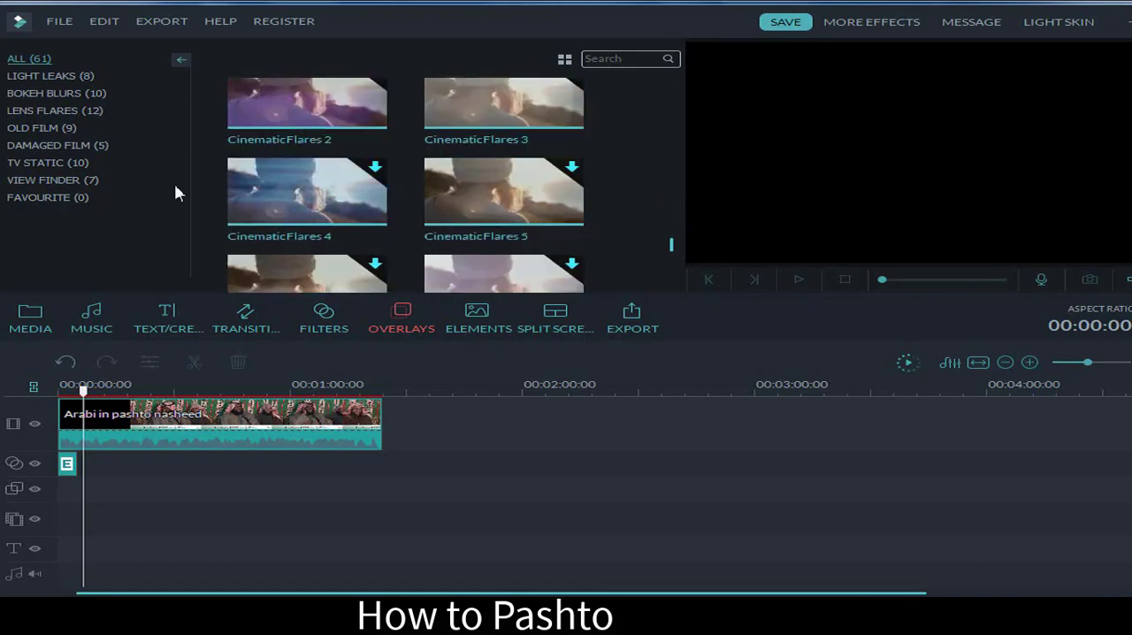
pyautogui.click(94, 179)
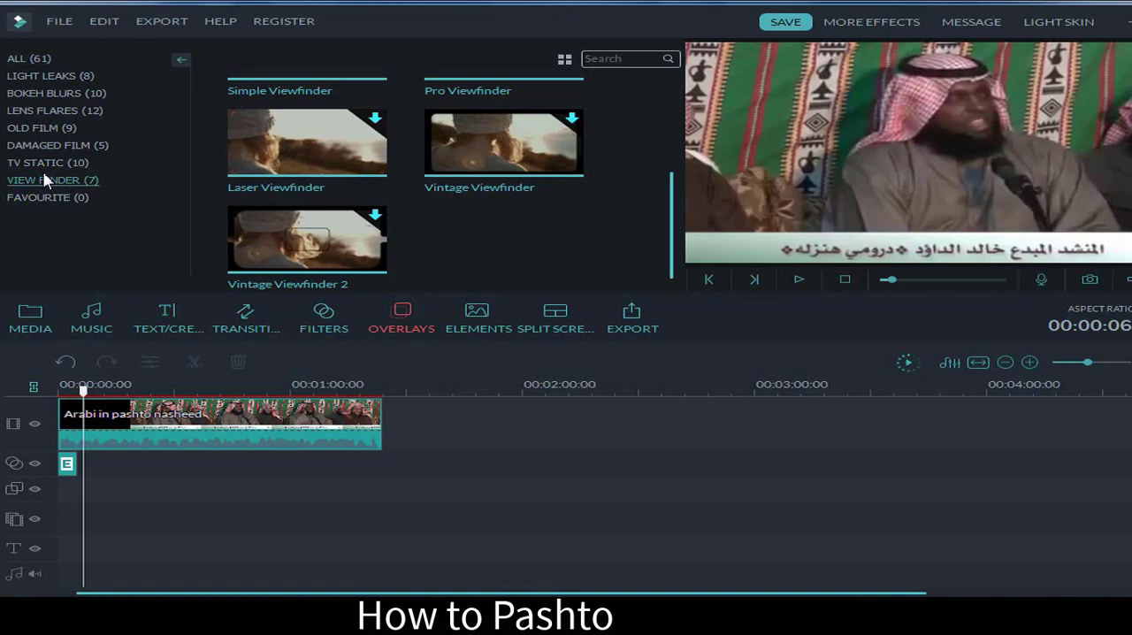
pyautogui.click(54, 145)
pyautogui.click(59, 129)
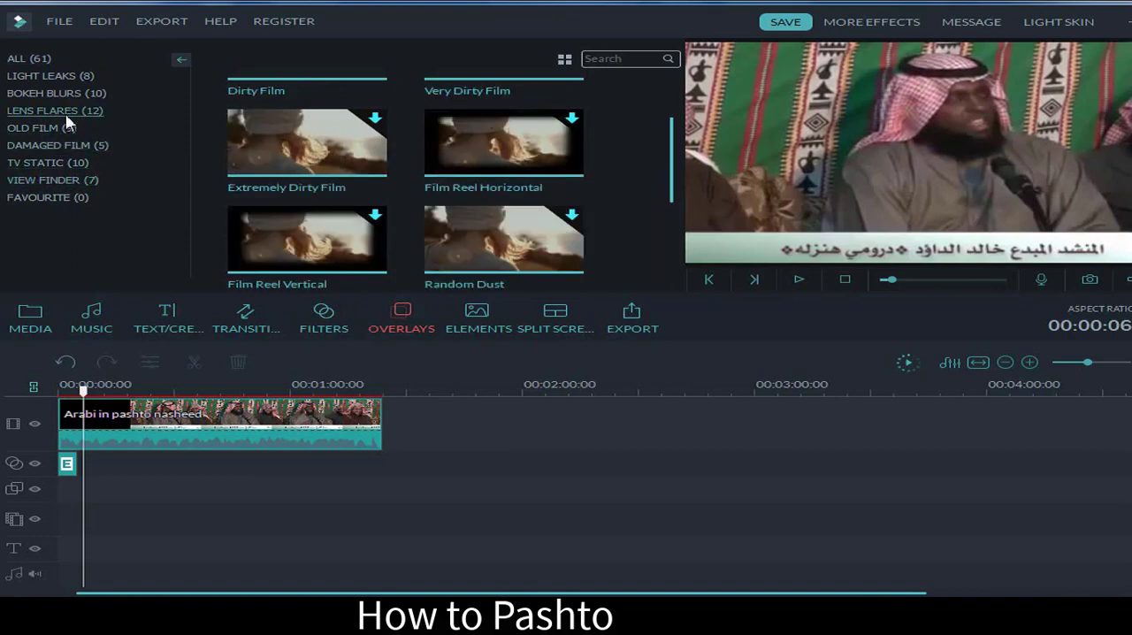
pyautogui.click(67, 114)
pyautogui.click(49, 93)
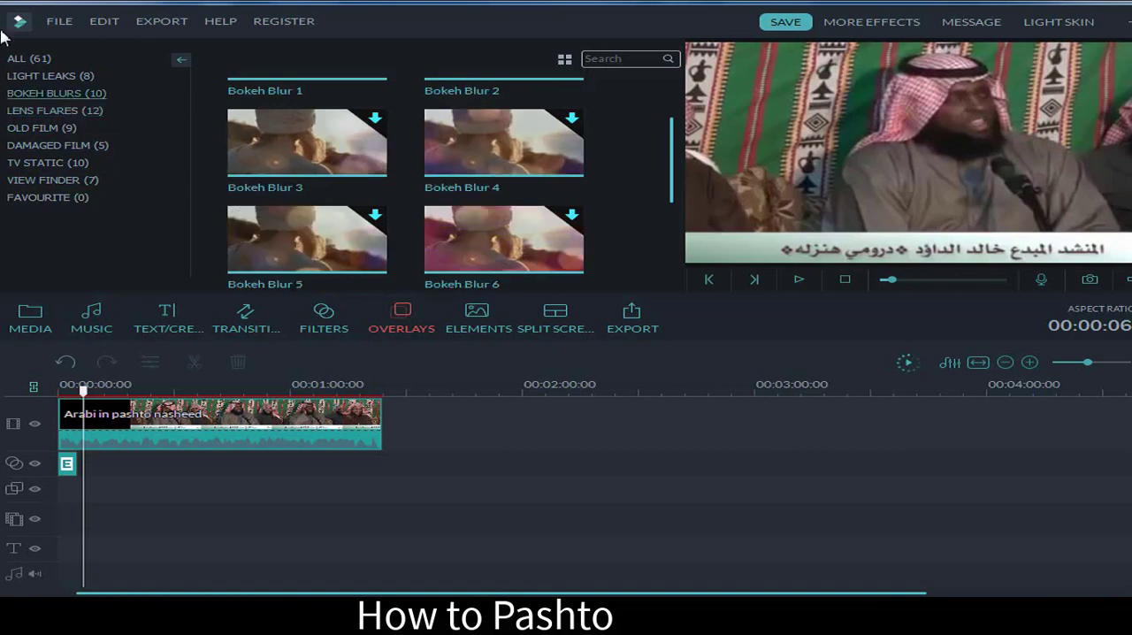
pyautogui.click(46, 76)
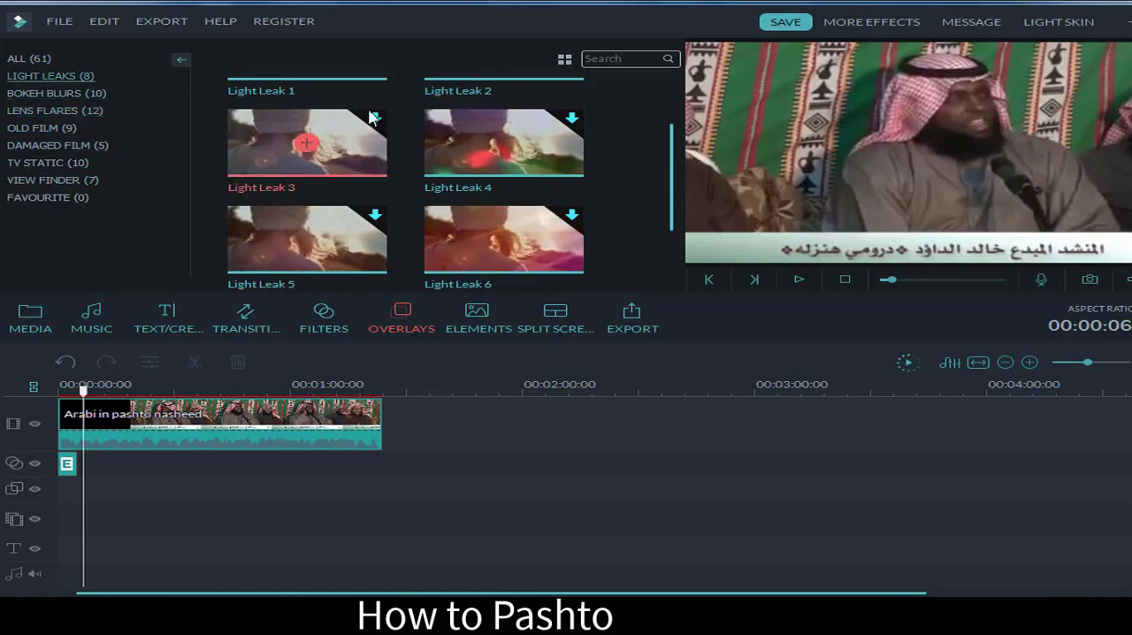
pyautogui.scroll(1, 674, 173)
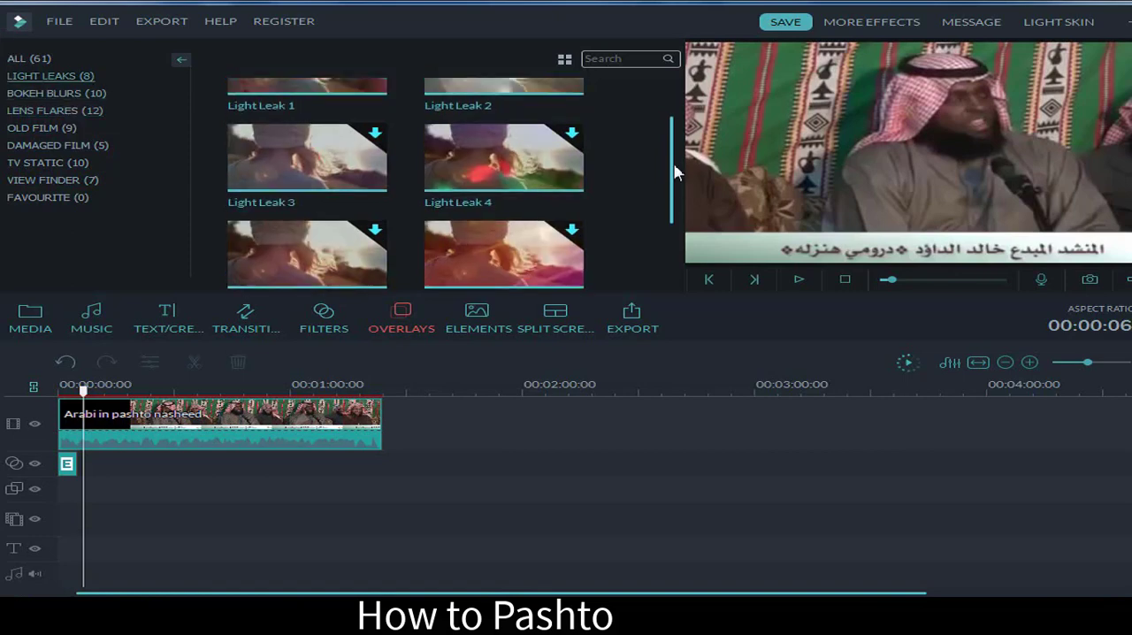
pyautogui.scroll(1, 674, 173)
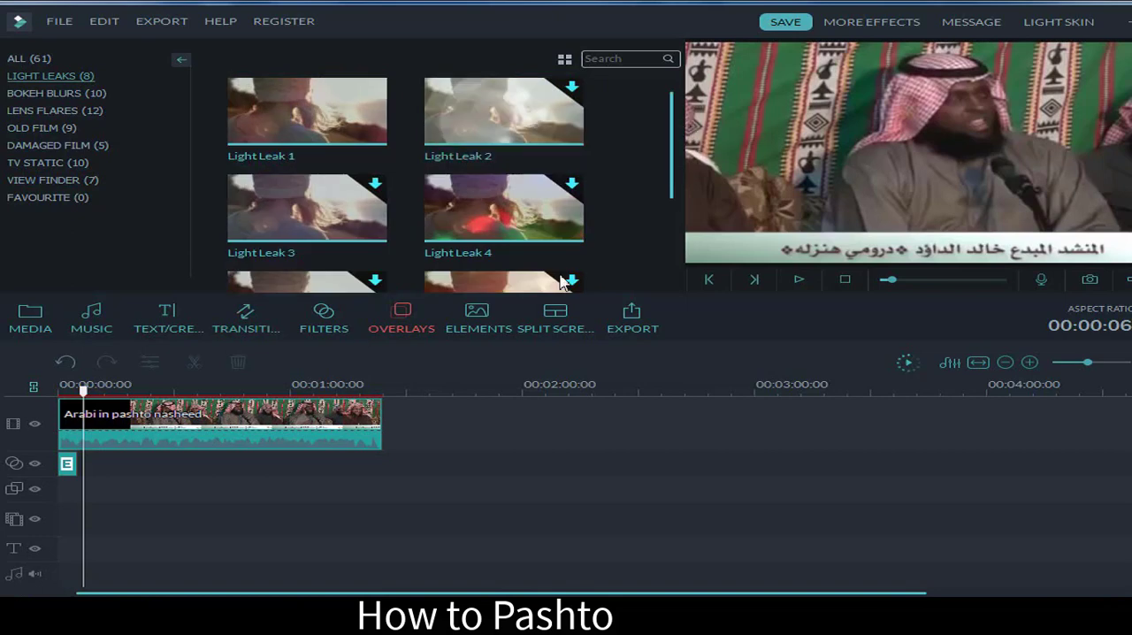
pyautogui.scroll(-1, 677, 189)
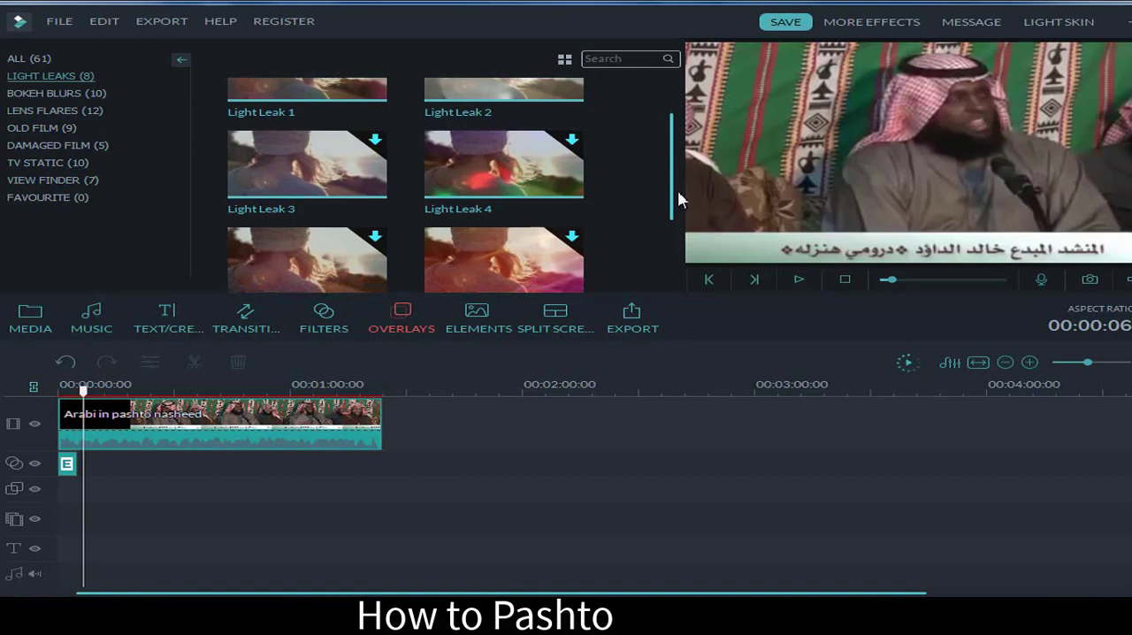
pyautogui.scroll(-1, 678, 189)
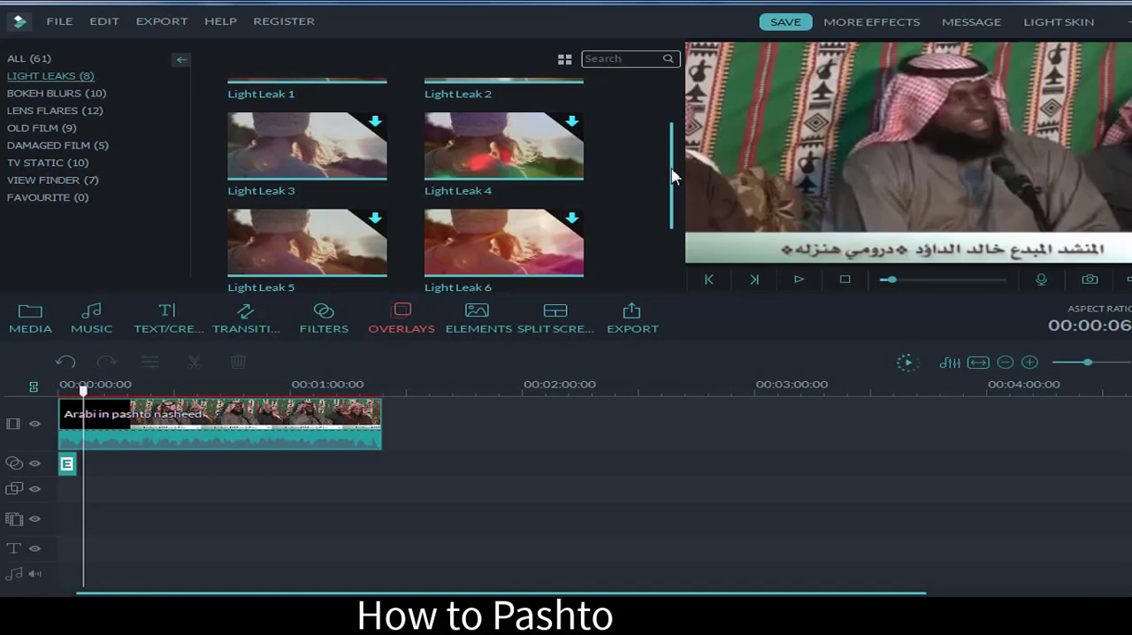
# Step: Extend the Bokeh Blur 1 overlay so that it covers the full length of the video clip
pyautogui.click(68, 466)
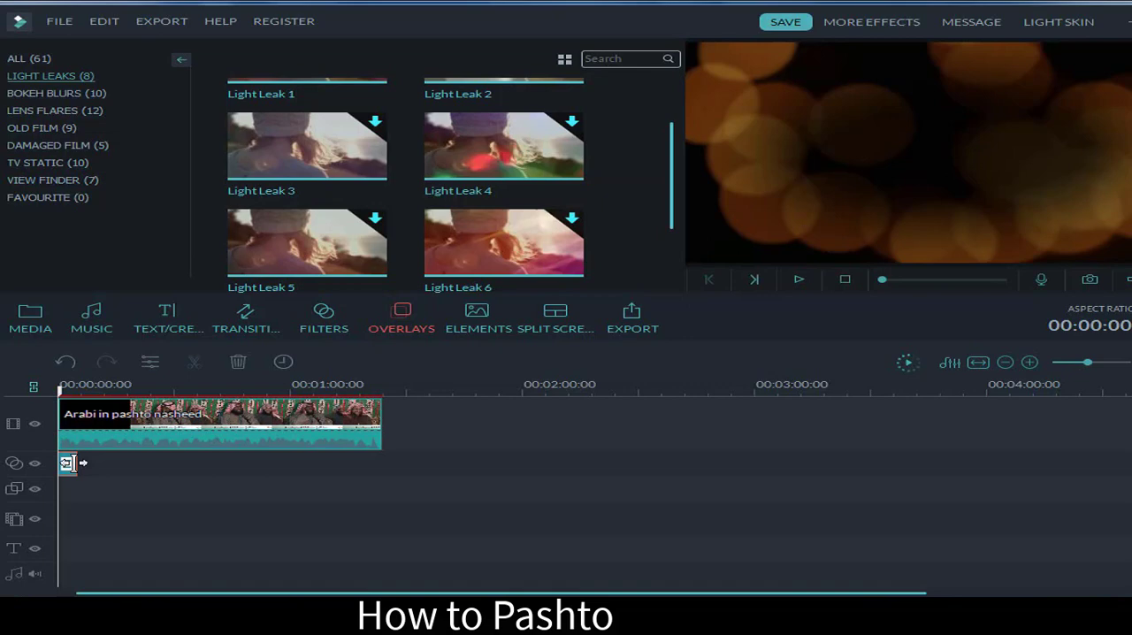
pyautogui.moveTo(72, 462); pyautogui.dragTo(373, 464)
# Step: Look over the elements library and show the designs in its Love category
pyautogui.click(477, 319)
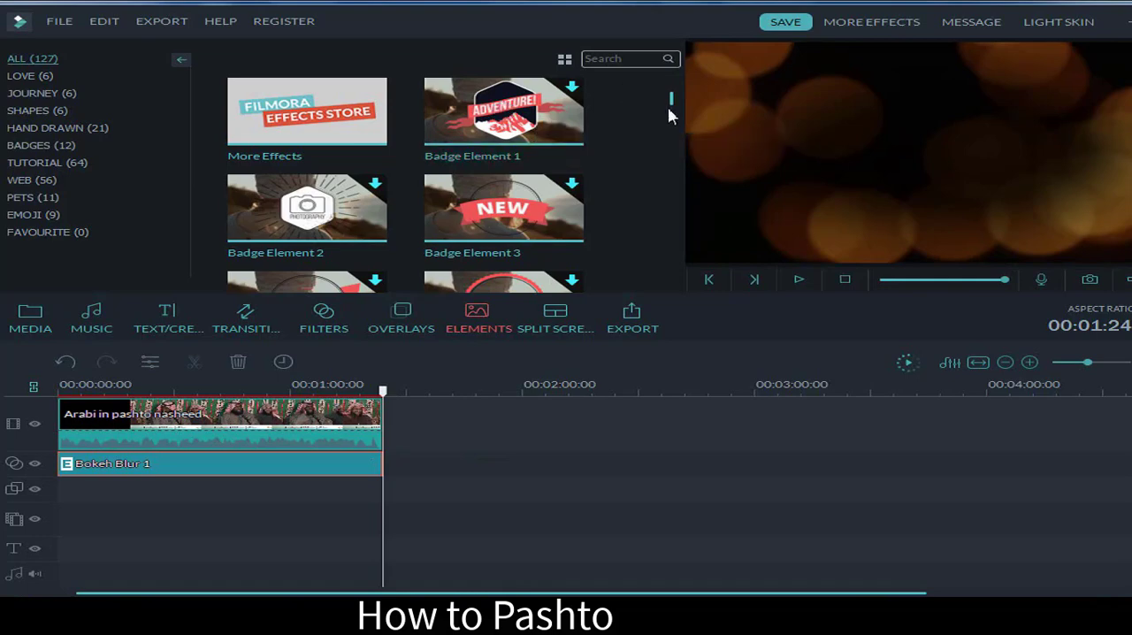
pyautogui.scroll(-2, 668, 106)
pyautogui.scroll(-3, 670, 110)
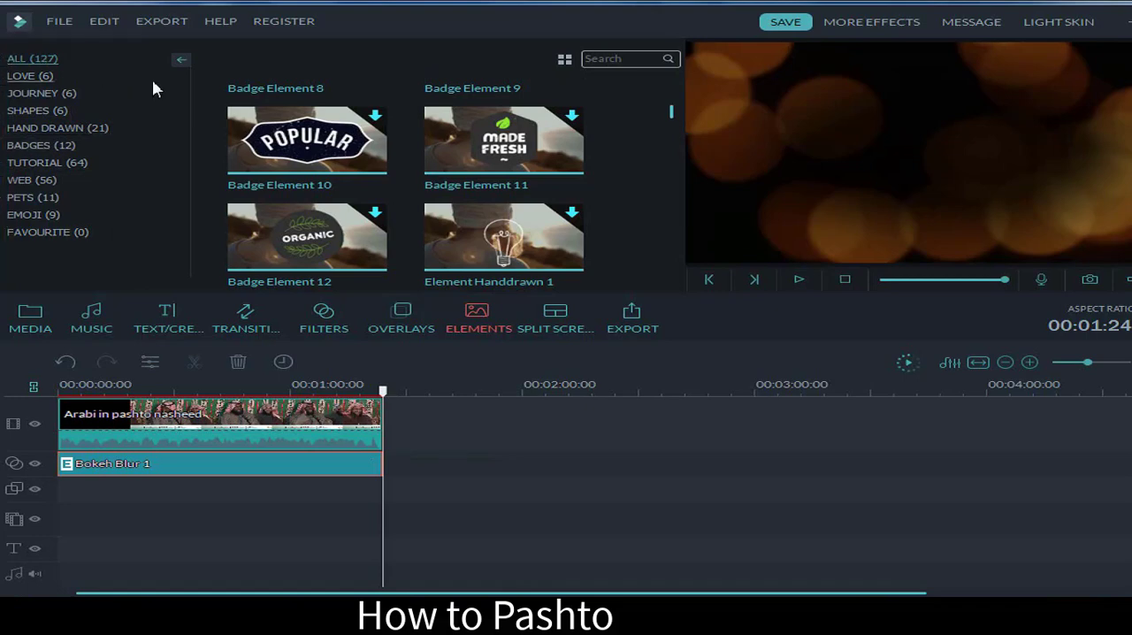
pyautogui.click(16, 79)
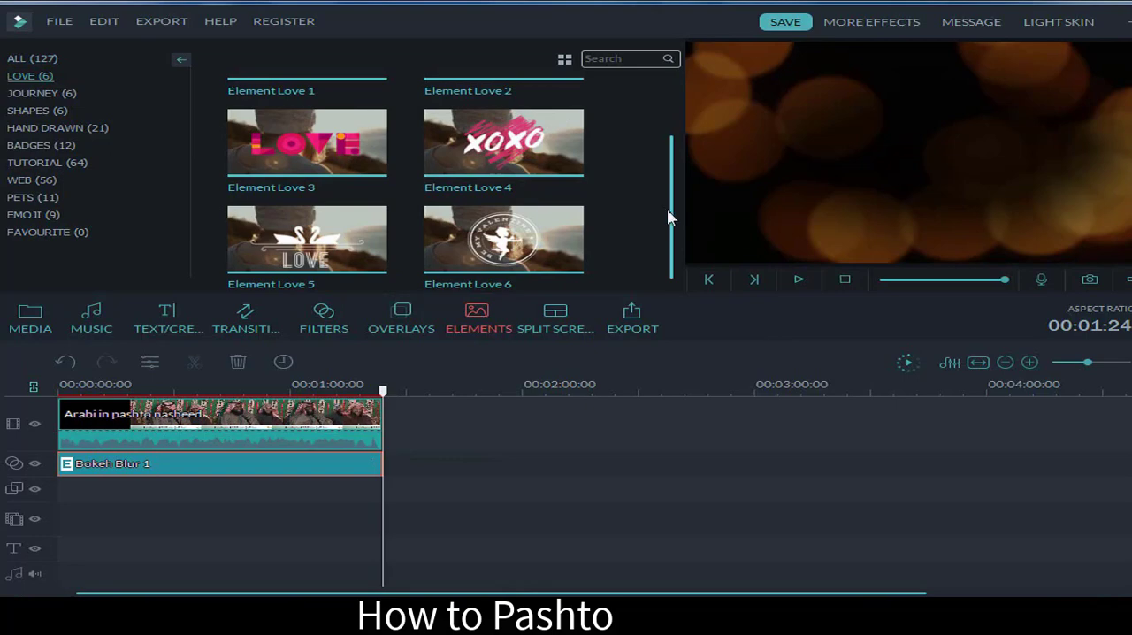
pyautogui.moveTo(670, 217); pyautogui.dragTo(669, 153)
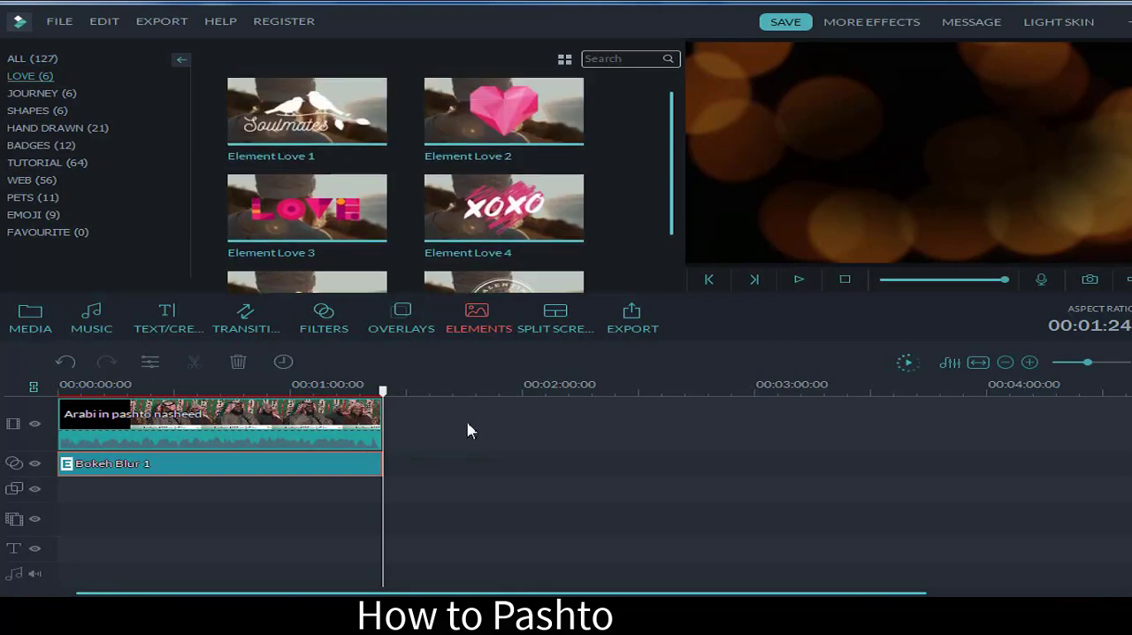
# Step: Clear the video clip and its overlay from the timeline and place Element Love 3 at the start of the picture-in-picture track
pyautogui.moveTo(422, 417); pyautogui.dragTo(40, 564)
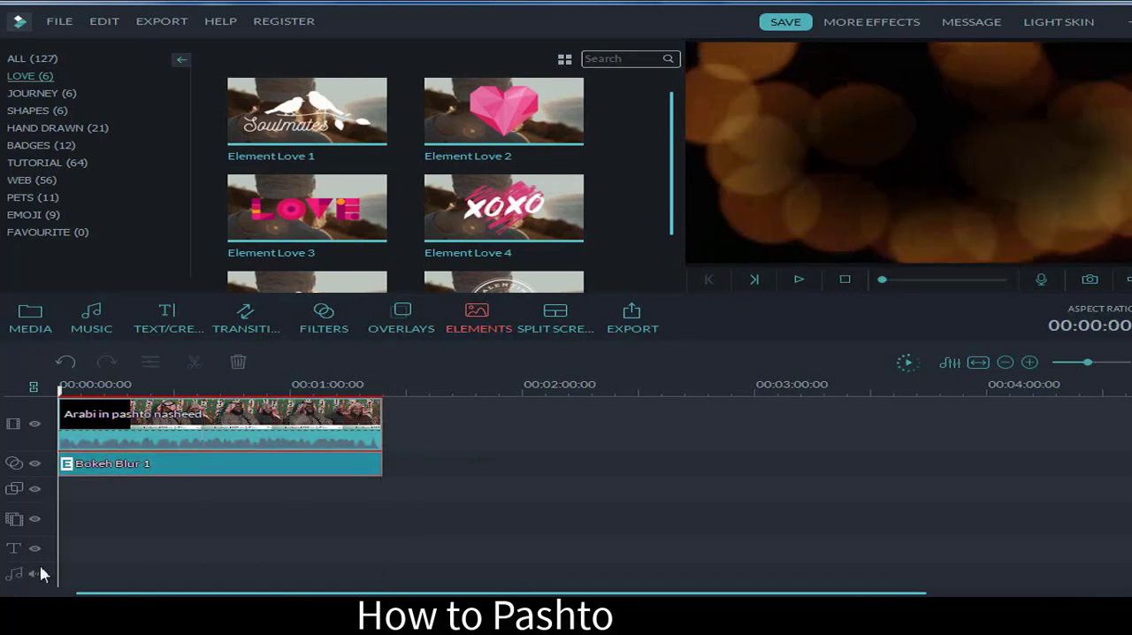
pyautogui.press('Delete')
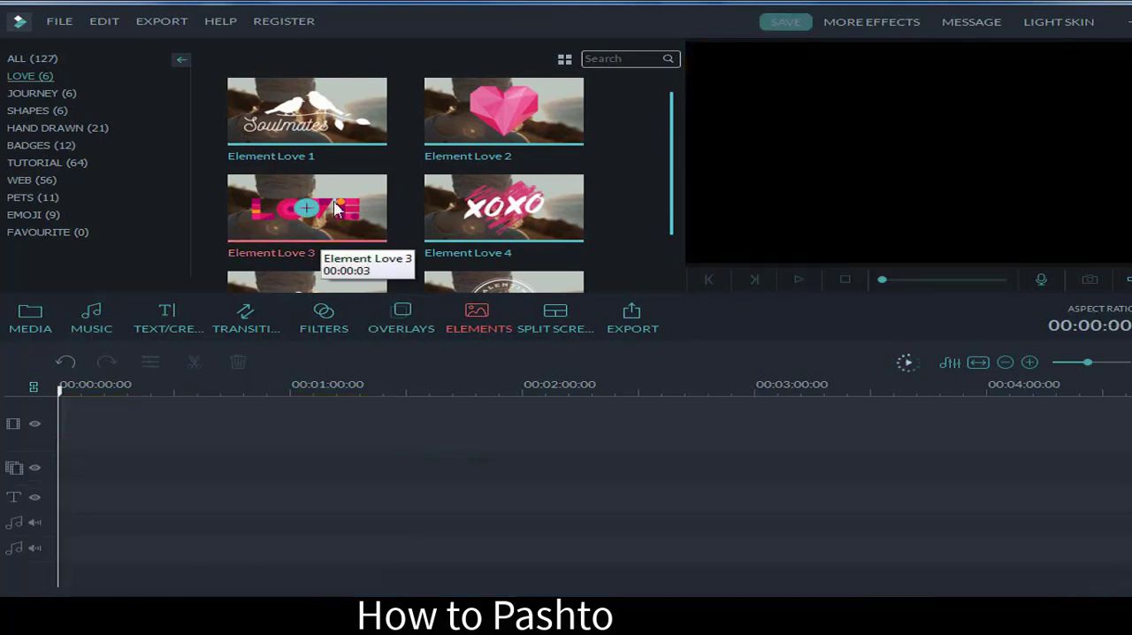
pyautogui.moveTo(333, 201)
pyautogui.mouseDown()
pyautogui.moveTo(251, 336)
pyautogui.moveTo(68, 410)
pyautogui.moveTo(81, 467)
pyautogui.mouseUp()
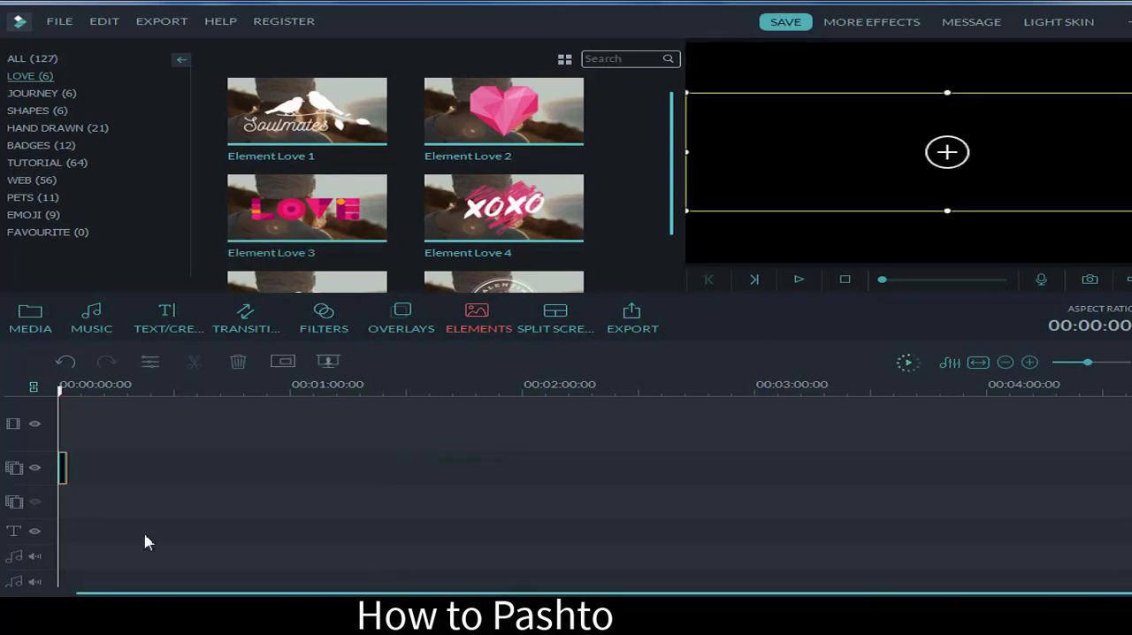
# Step: Preview the placed Element Love 3, add Element Love 2 right after it on the picture-in-picture track and play it
pyautogui.press('space')
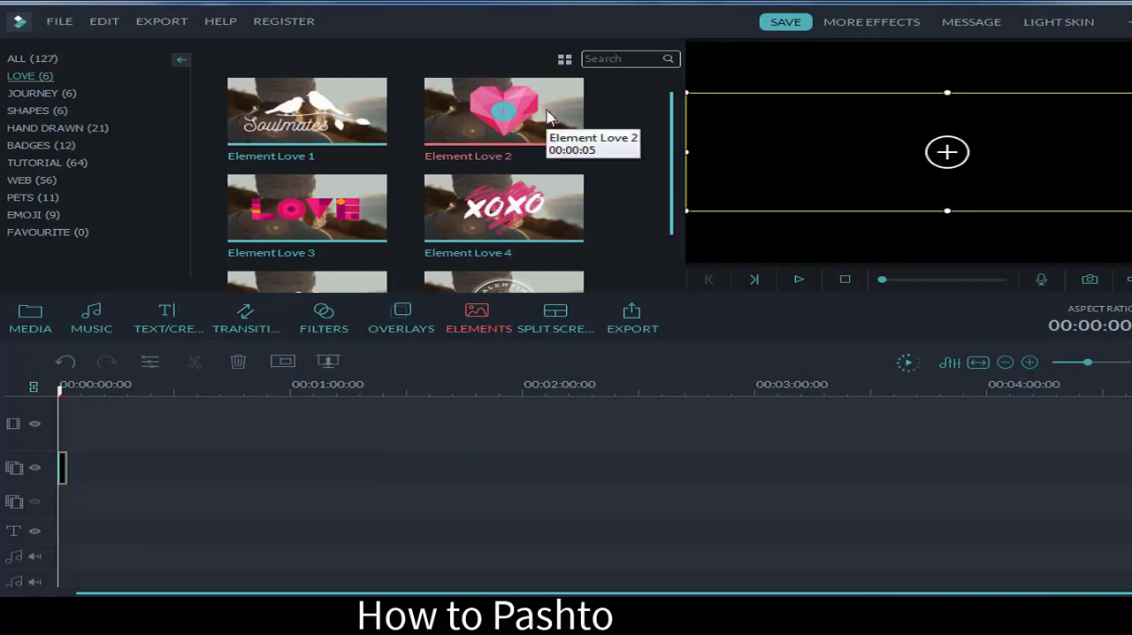
pyautogui.moveTo(528, 134); pyautogui.dragTo(77, 484)
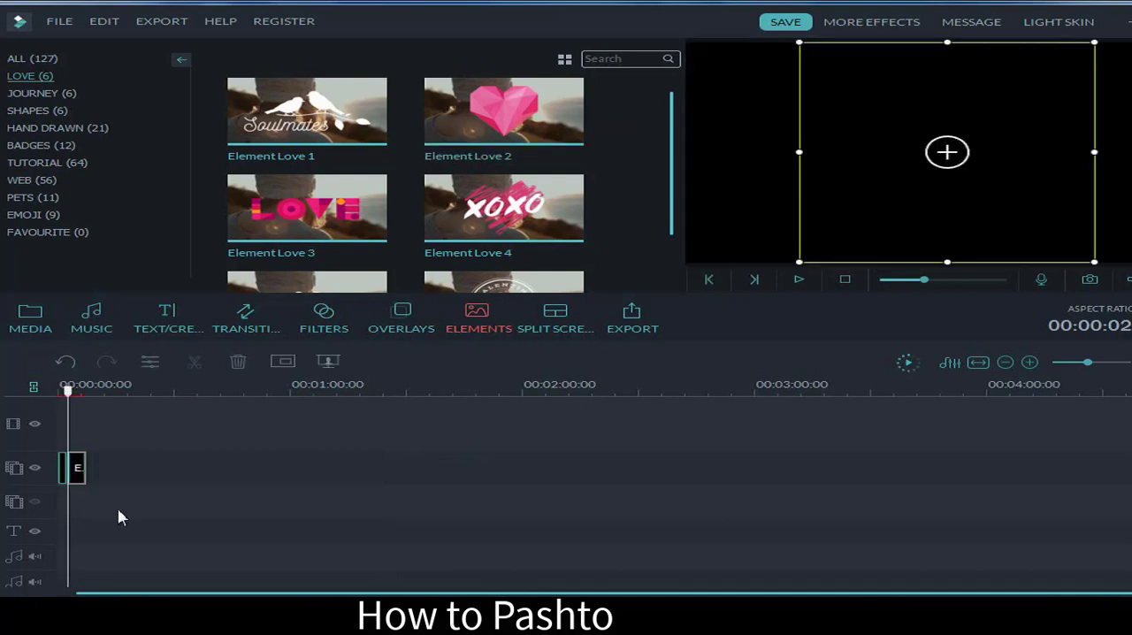
pyautogui.press('space')
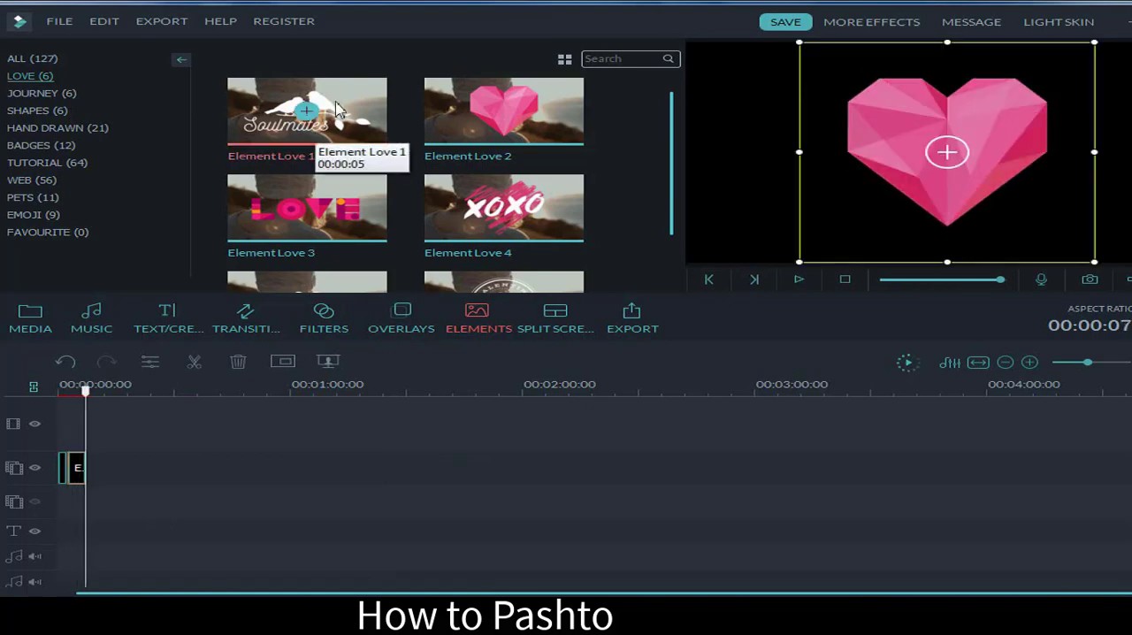
# Step: Add Element Love 1 after the heart element on the picture-in-picture track and preview its animation
pyautogui.moveTo(336, 108); pyautogui.dragTo(88, 486)
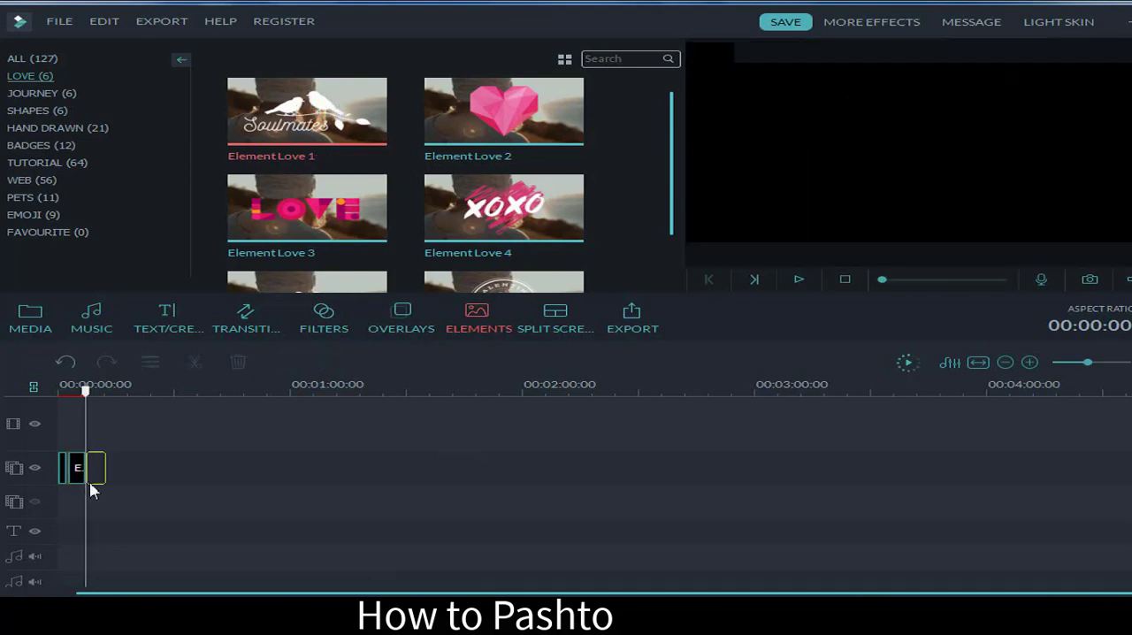
pyautogui.press('space')
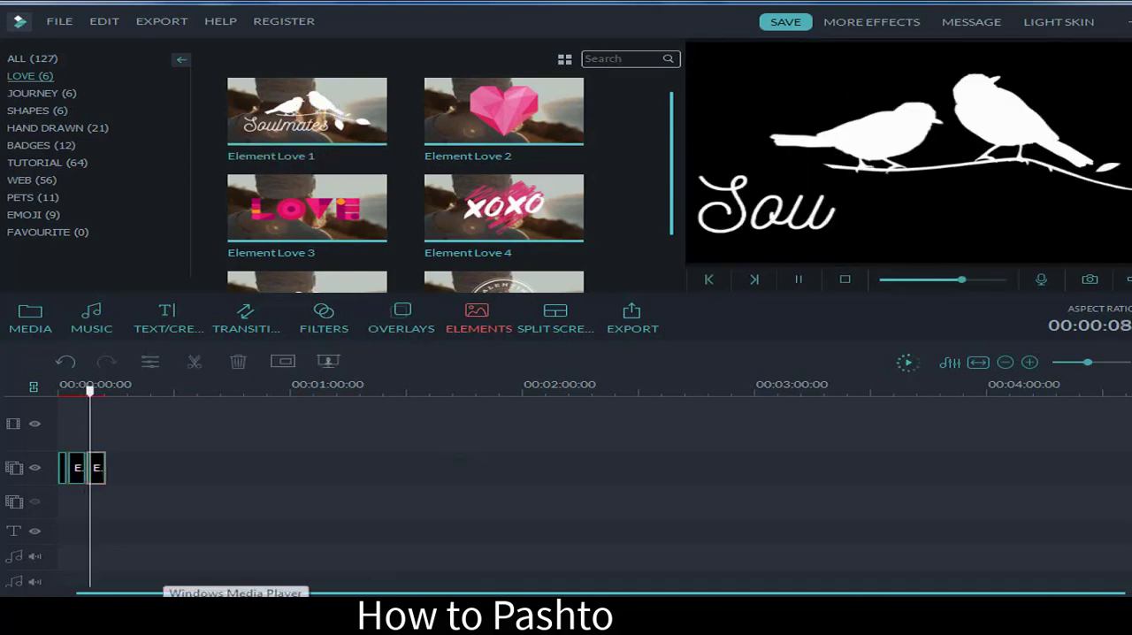
pyautogui.click(943, 125)
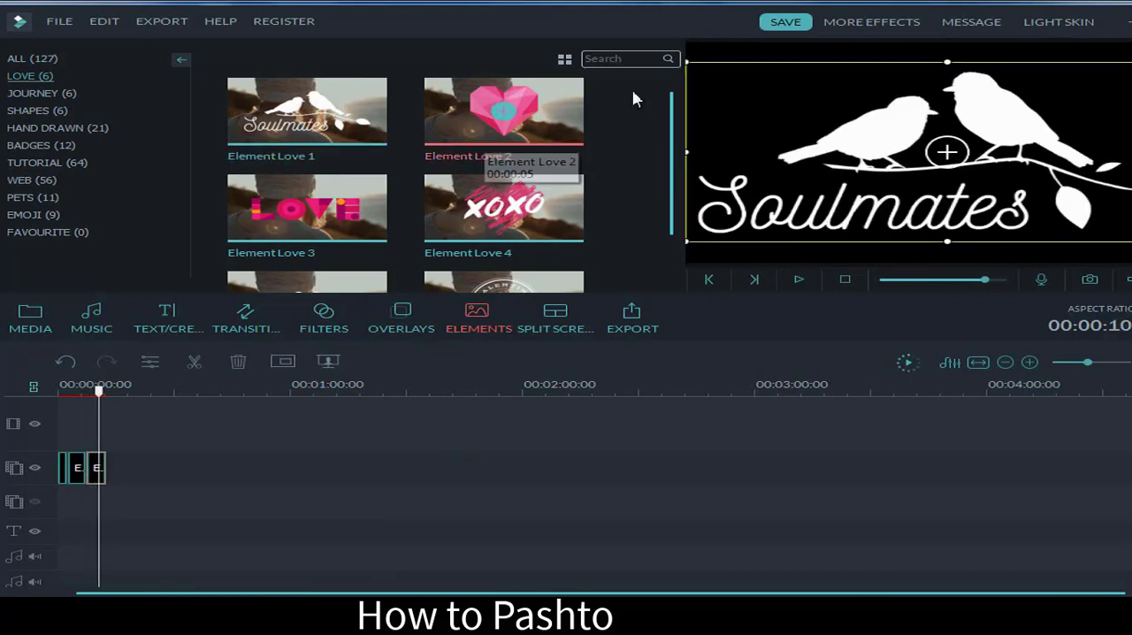
# Step: Place Element Love 6 after Element Love 1 on the picture-in-picture track and play it through
pyautogui.scroll(-1, 633, 98)
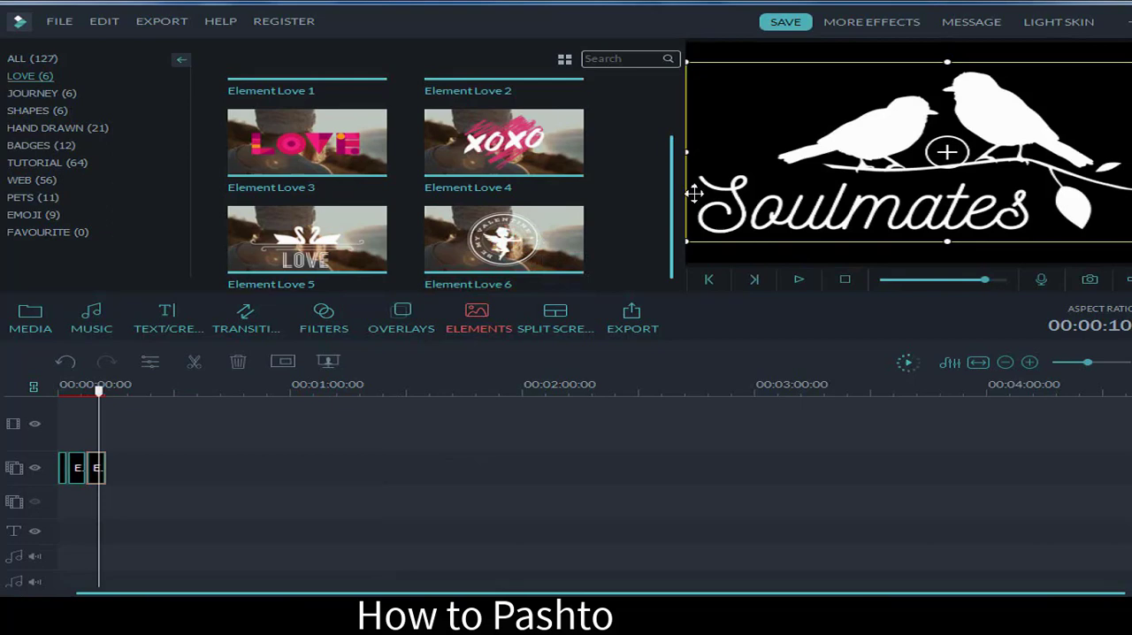
pyautogui.moveTo(515, 247); pyautogui.dragTo(166, 476)
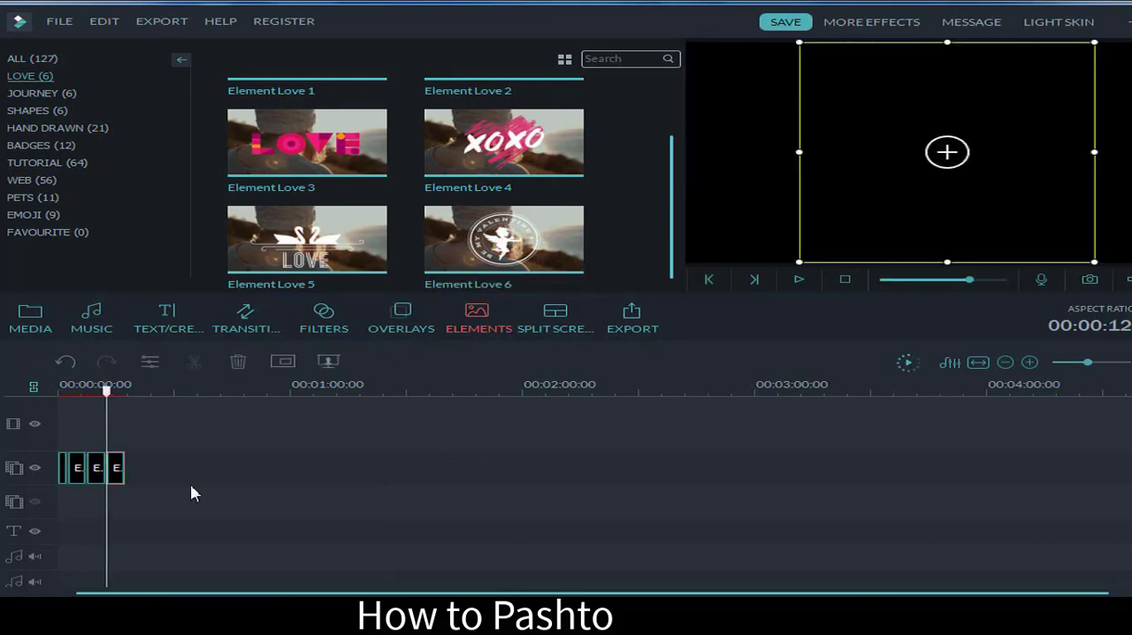
pyautogui.press('space')
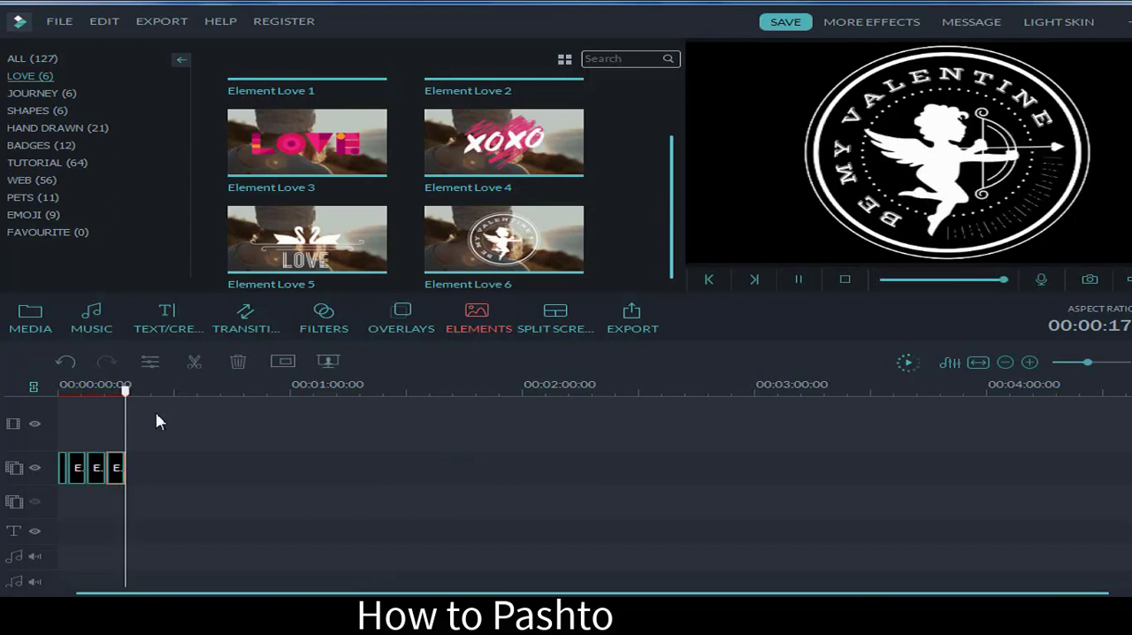
# Step: Look through the Journey, Shapes and Hand Drawn element categories, and return to the full list of elements
pyautogui.click(54, 95)
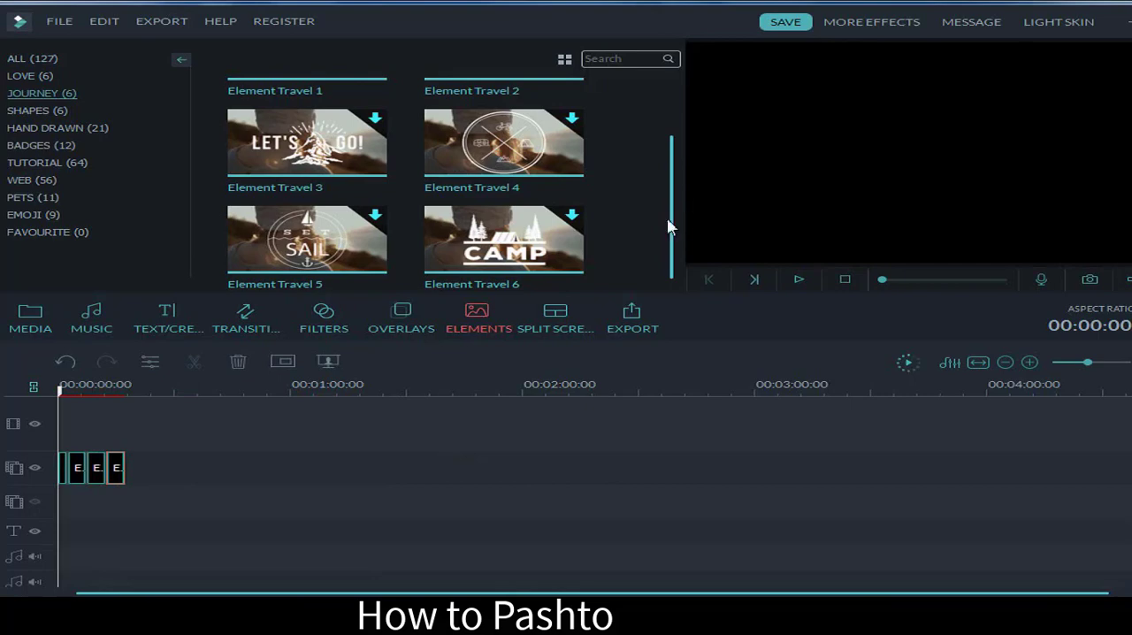
pyautogui.scroll(2, 668, 227)
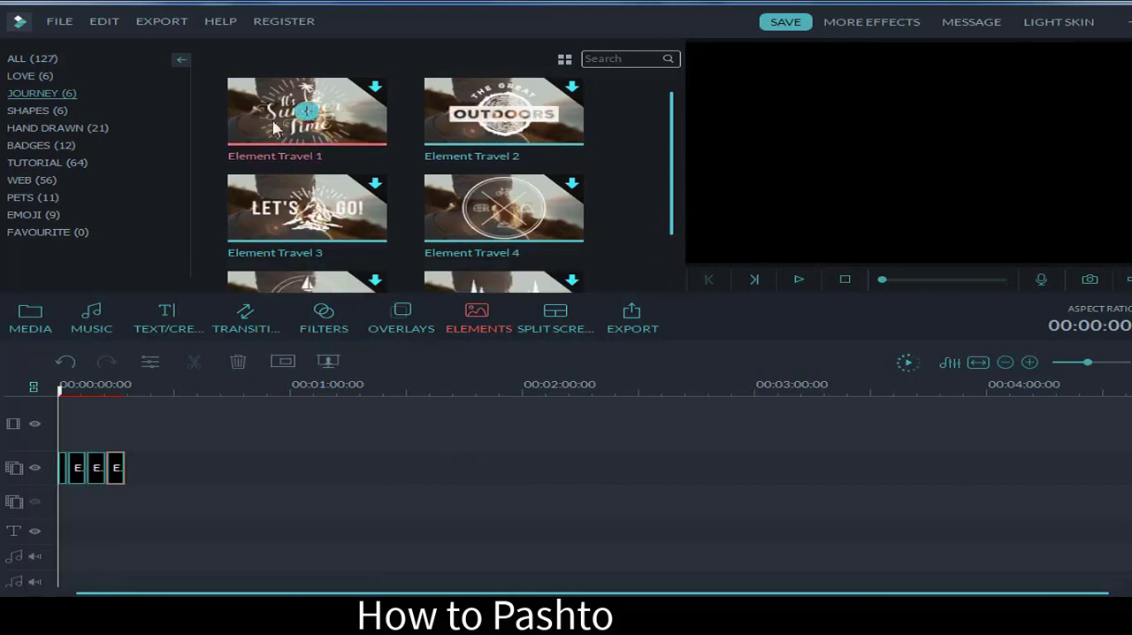
pyautogui.click(58, 104)
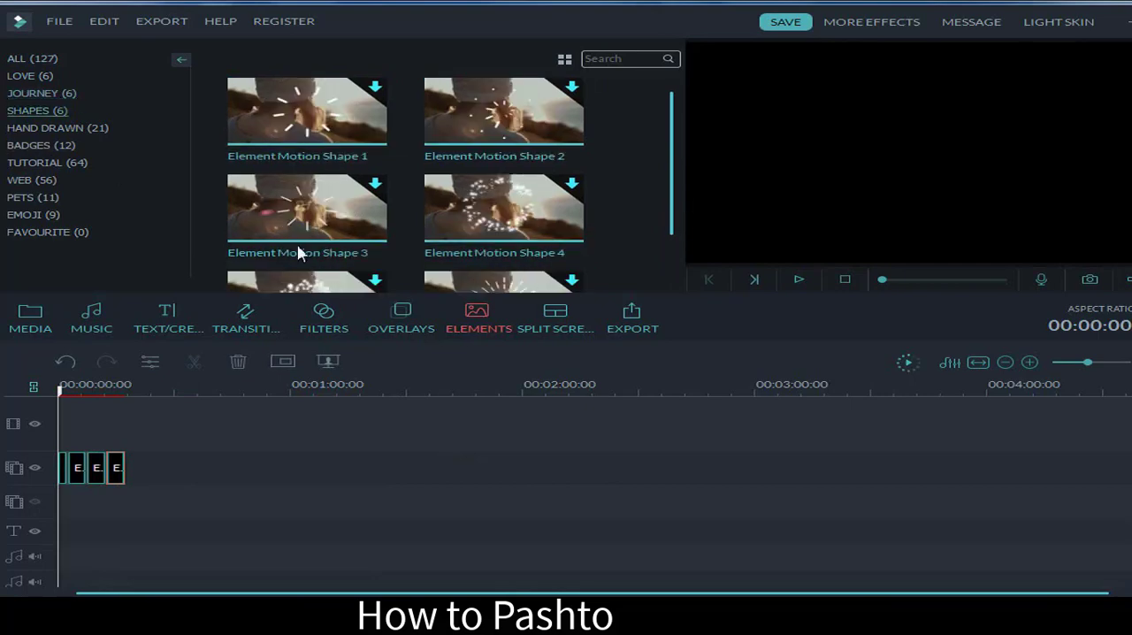
pyautogui.click(98, 129)
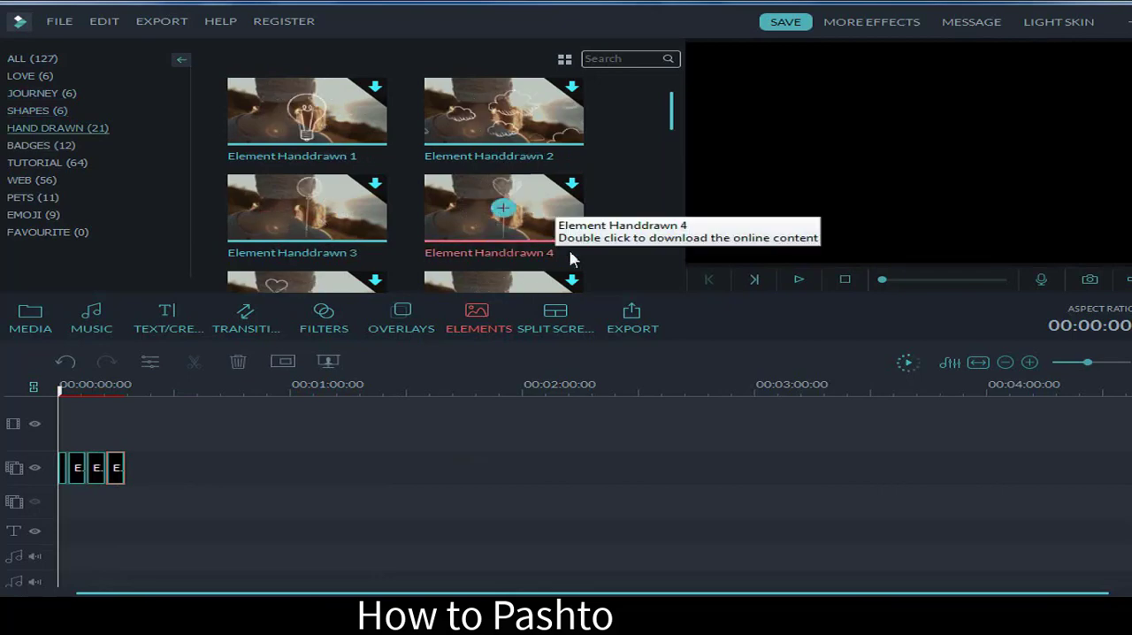
pyautogui.click(44, 59)
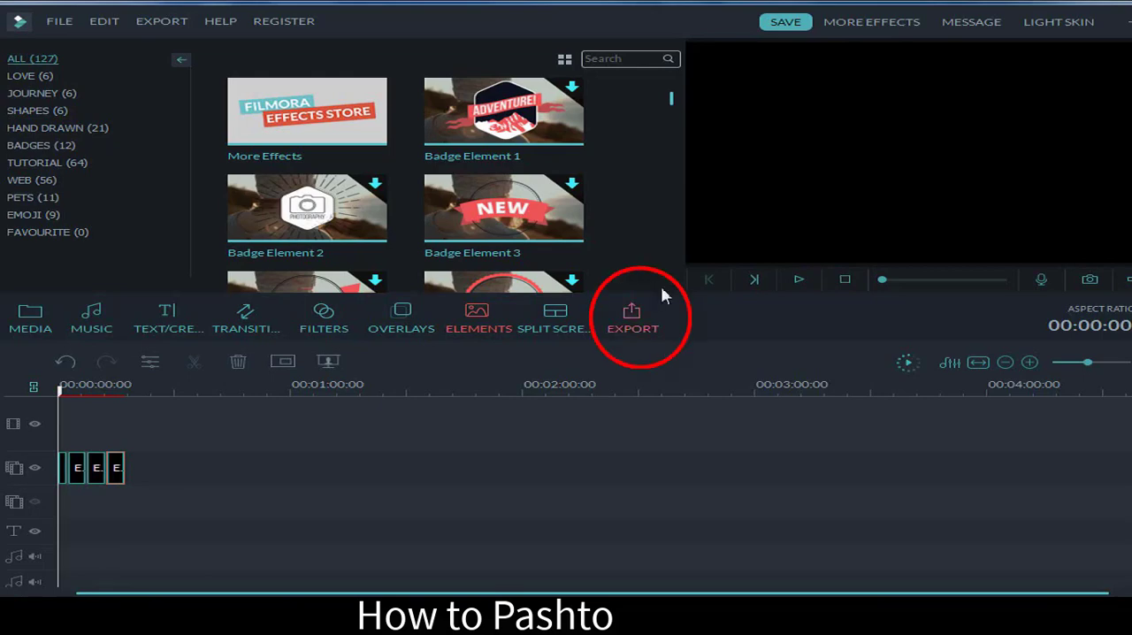
# Step: Open the video's export settings and the output name for editing
pyautogui.click(637, 316)
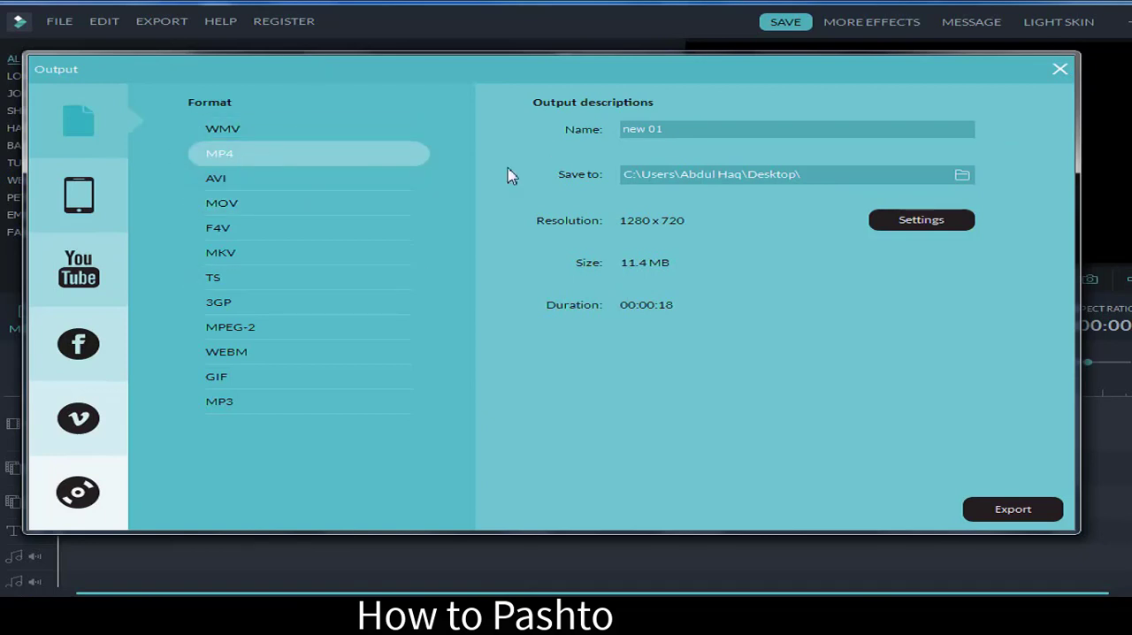
pyautogui.click(675, 129)
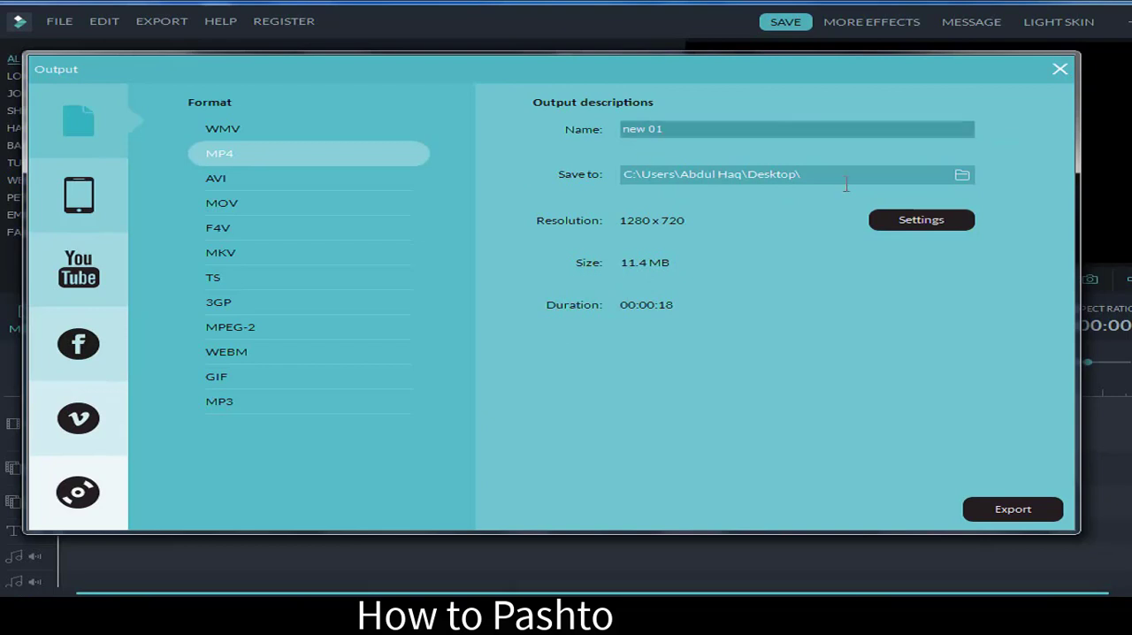